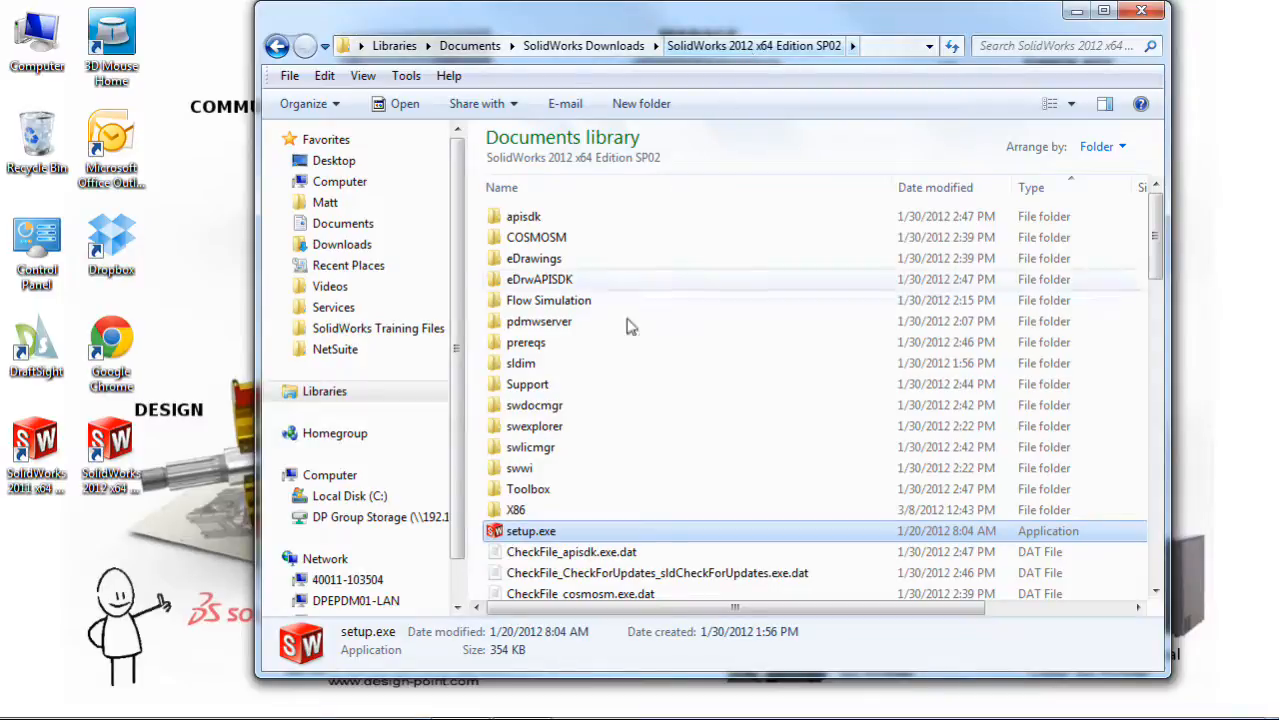
# - Run setup.exe and configure a new administrative image with default settings for both 32-bit and 64-bit, keeping the existing serial numbers
pyautogui.doubleClick(530, 531)
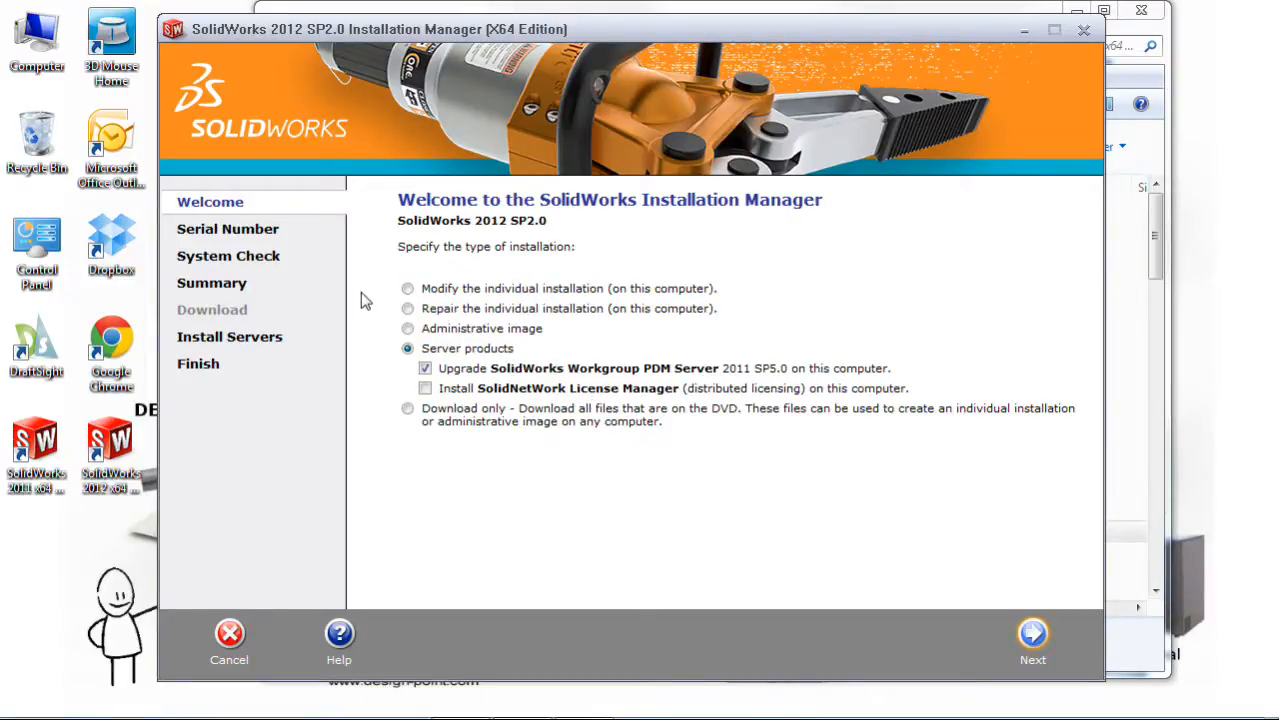
pyautogui.click(408, 330)
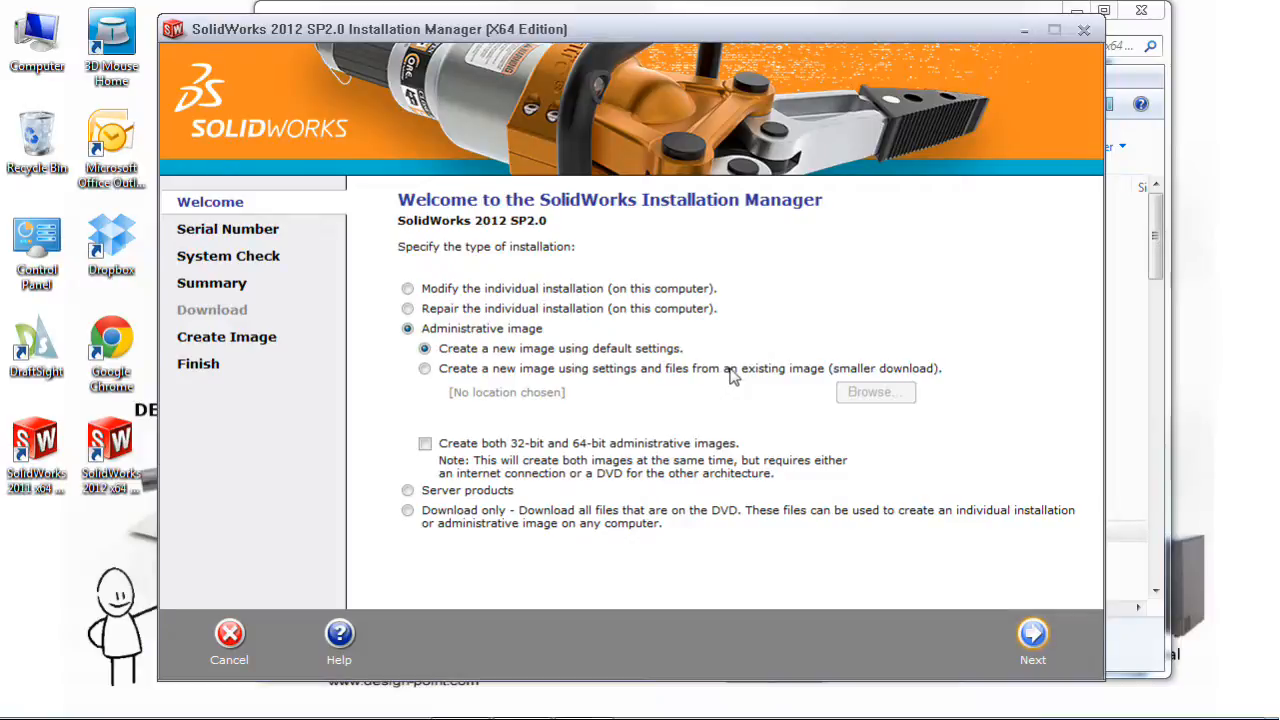
pyautogui.click(425, 444)
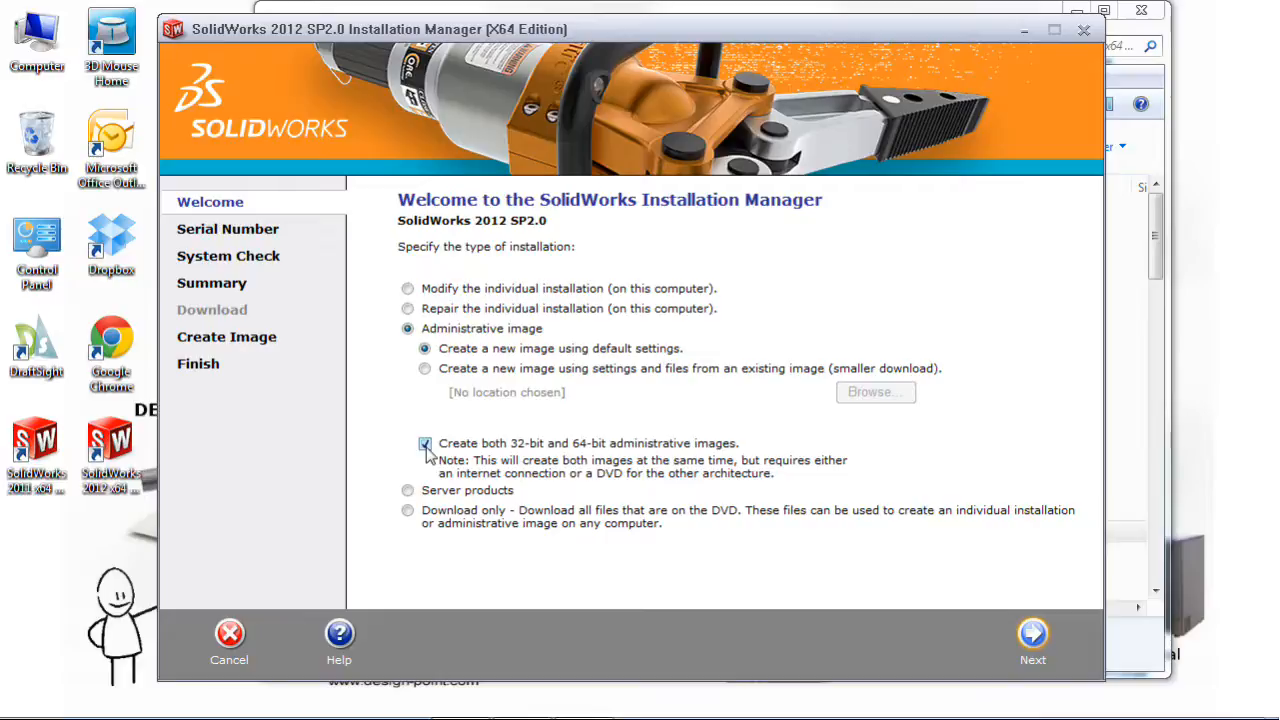
pyautogui.click(1033, 636)
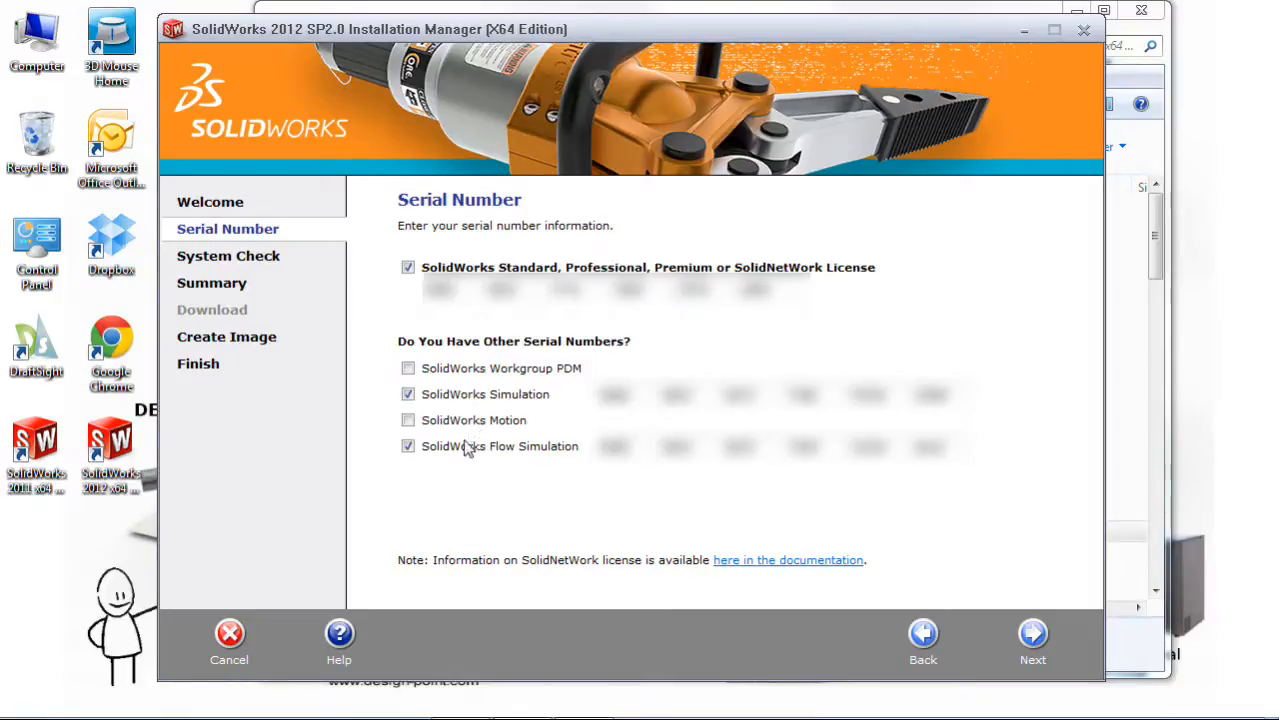
pyautogui.click(1033, 635)
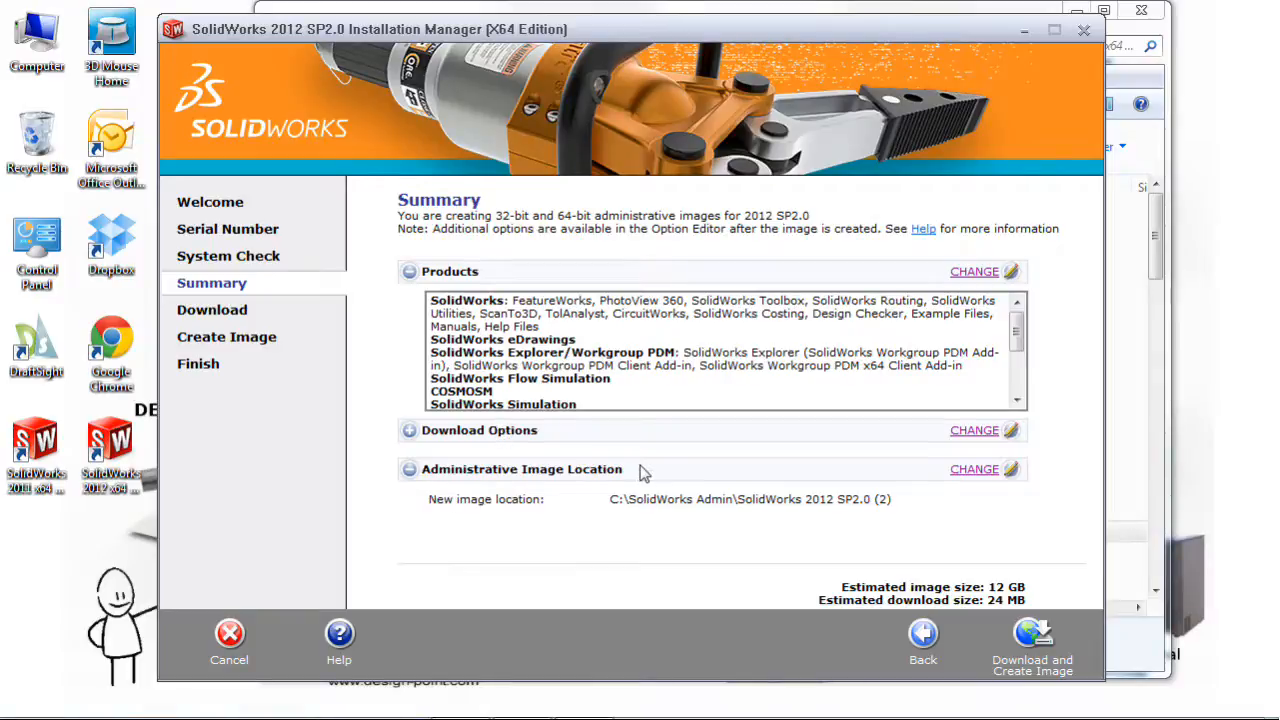
# - Add SolidWorks Workgroup PDM VaultAdmin to the included products, and start downloading and creating the administrative images immediately
pyautogui.click(968, 276)
pyautogui.moveTo(988, 312)
pyautogui.mouseDown()
pyautogui.moveTo(991, 385)
pyautogui.moveTo(990, 327)
pyautogui.mouseUp()
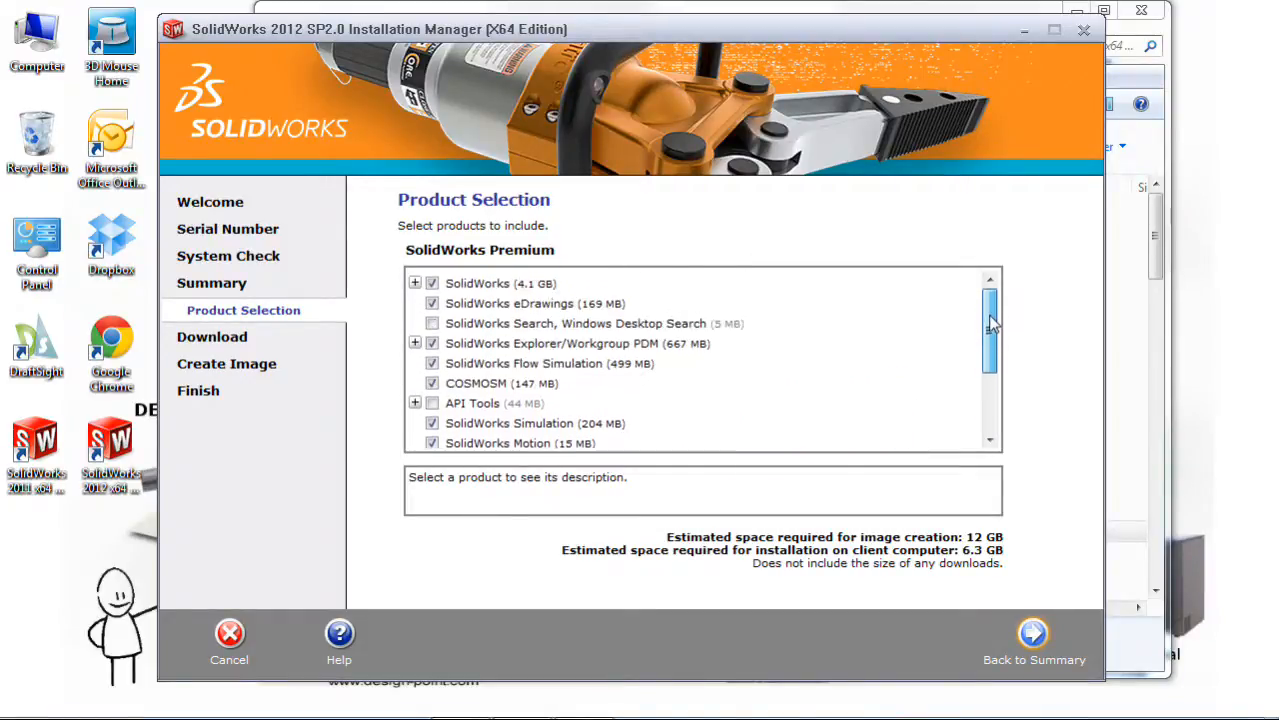
pyautogui.click(415, 343)
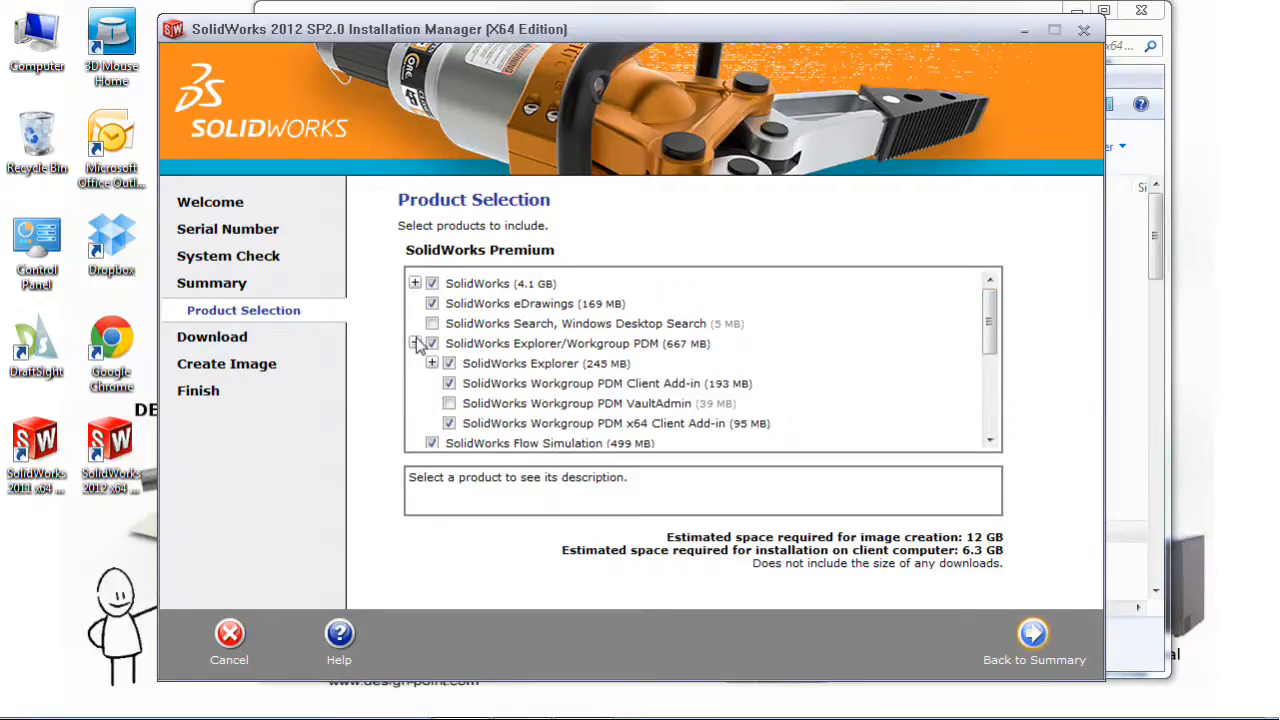
pyautogui.click(449, 404)
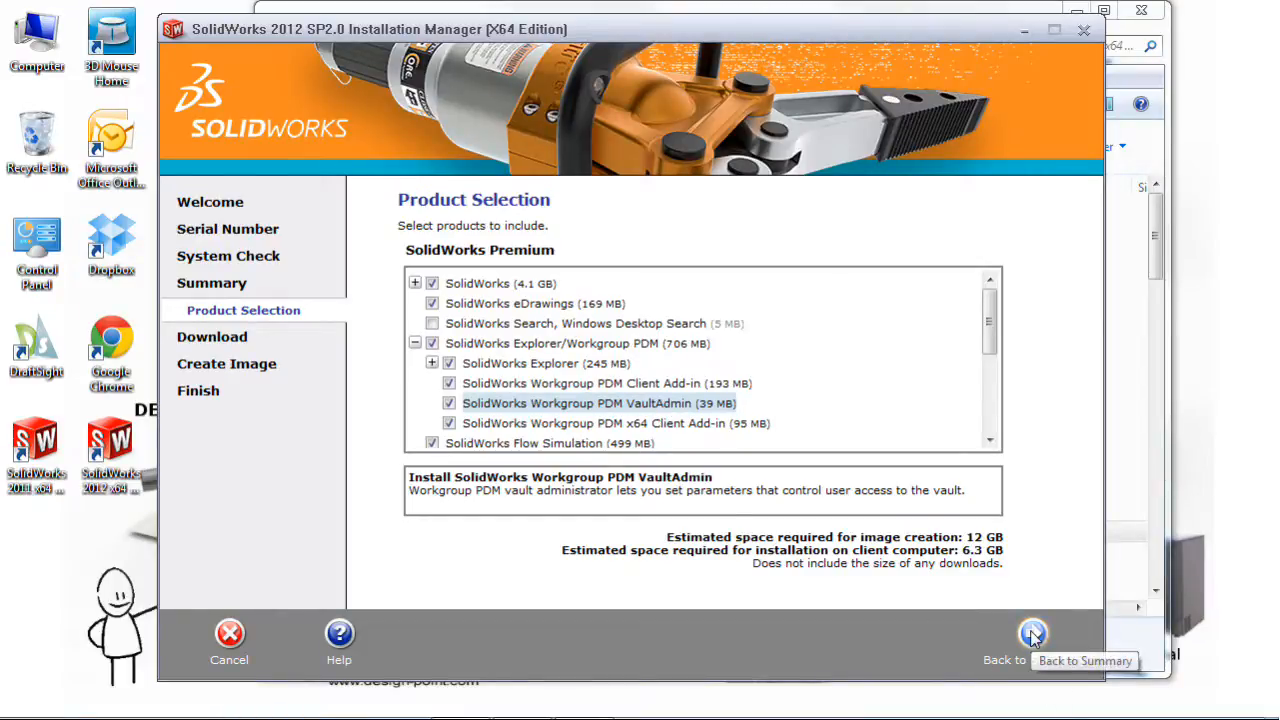
pyautogui.click(1033, 635)
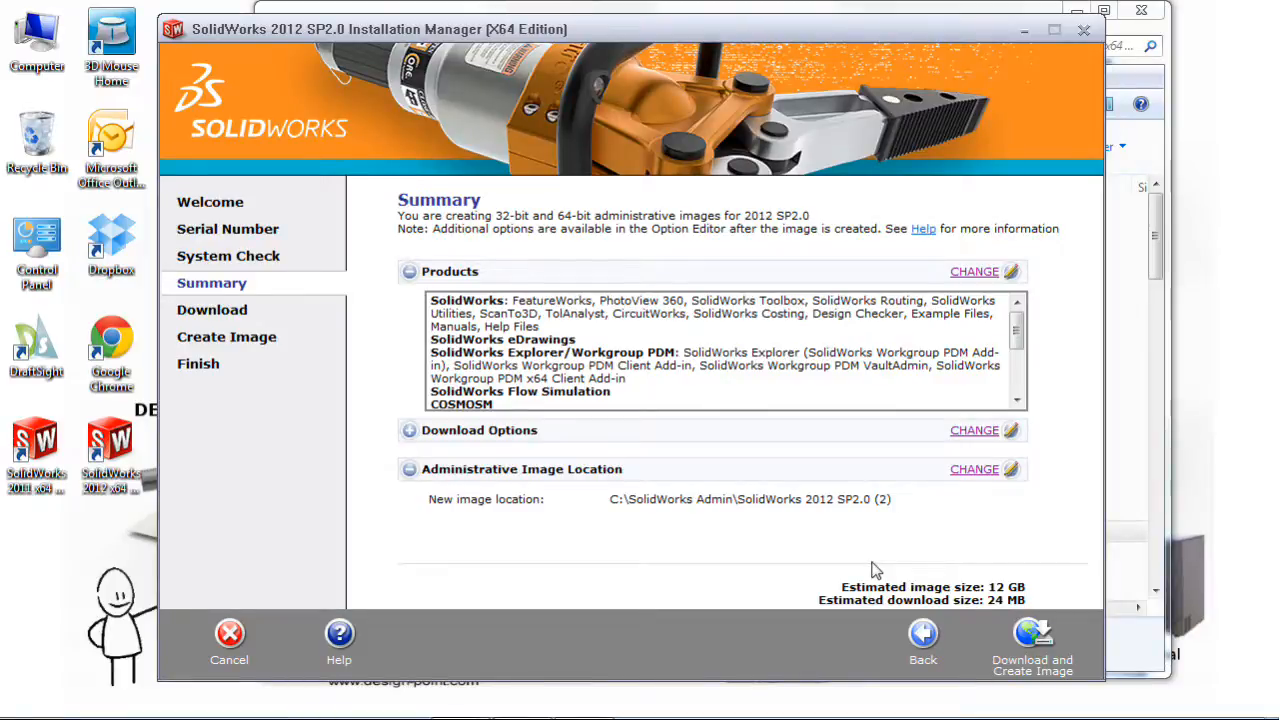
pyautogui.click(1018, 632)
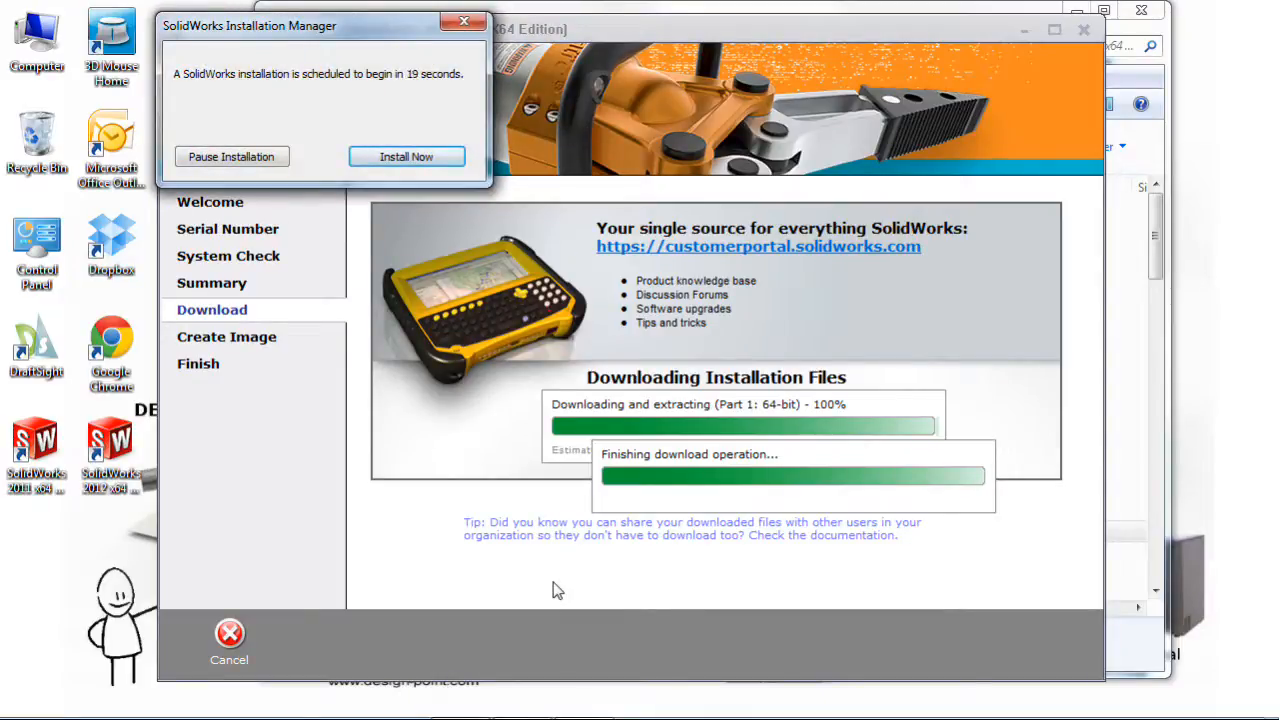
pyautogui.click(445, 160)
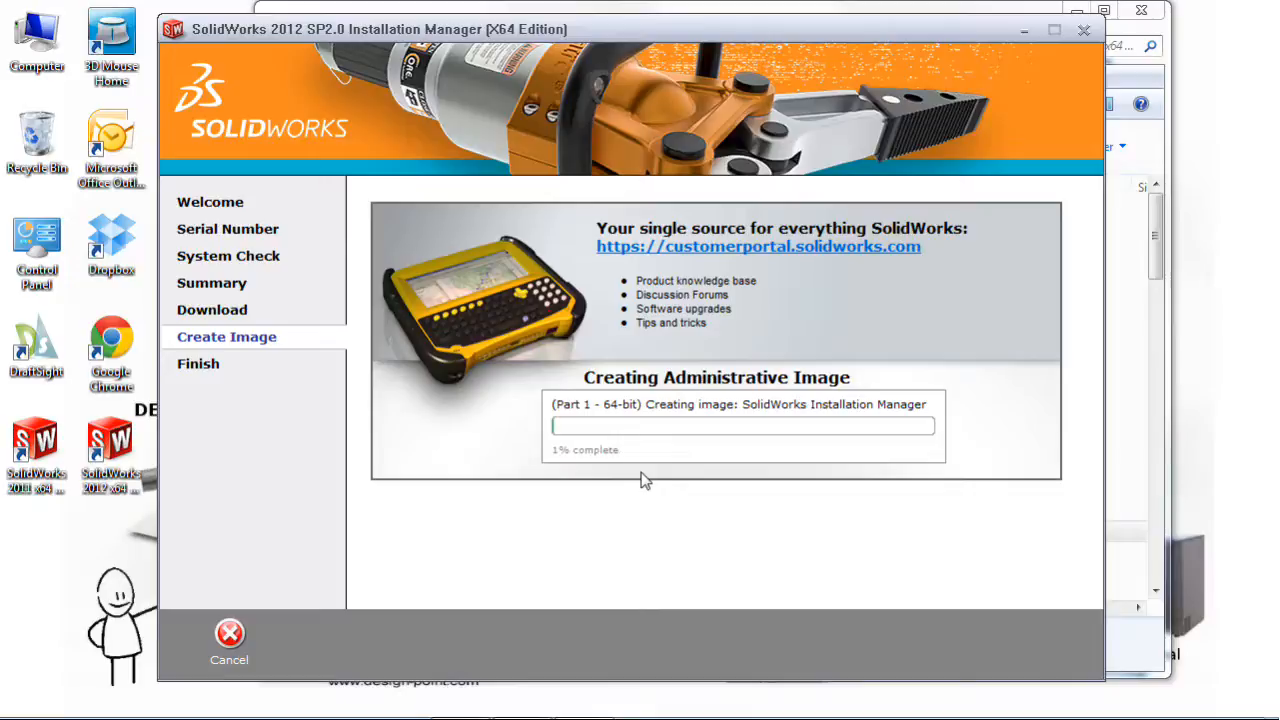
# - Cancel the administrative image creation, decline the installation feedback survey, and exit the Installation Manager
pyautogui.click(1084, 31)
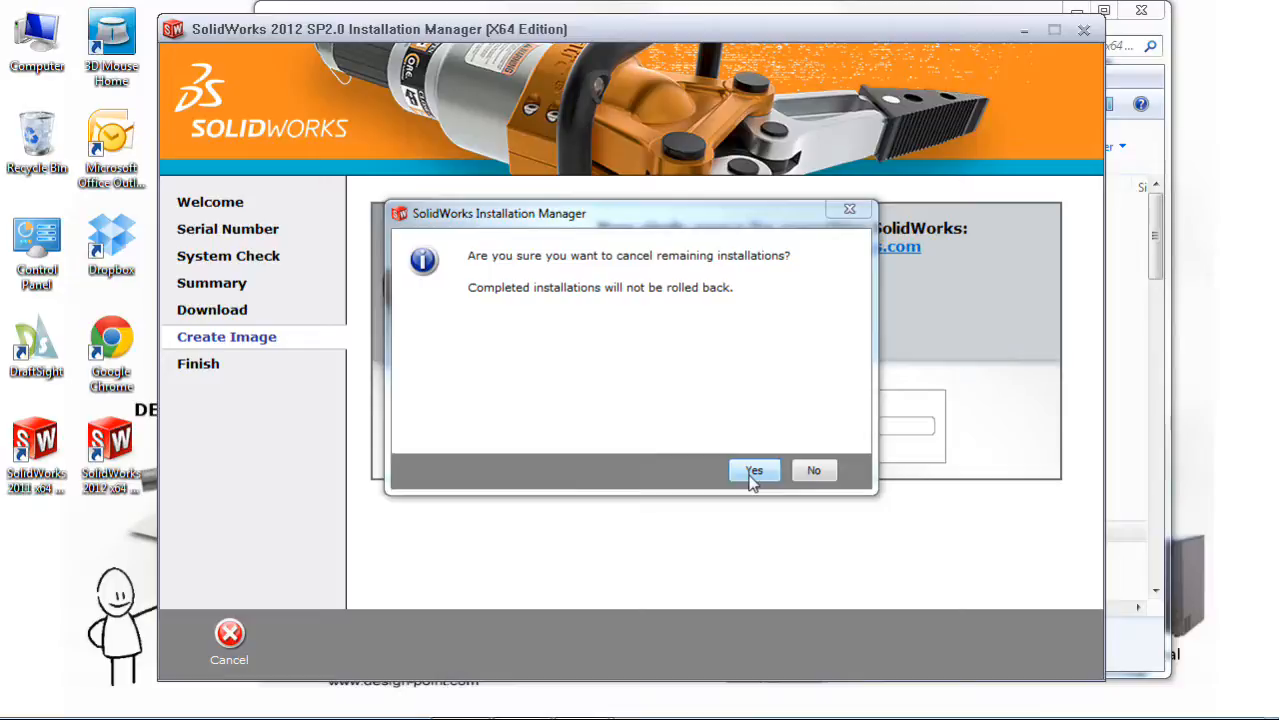
pyautogui.click(752, 472)
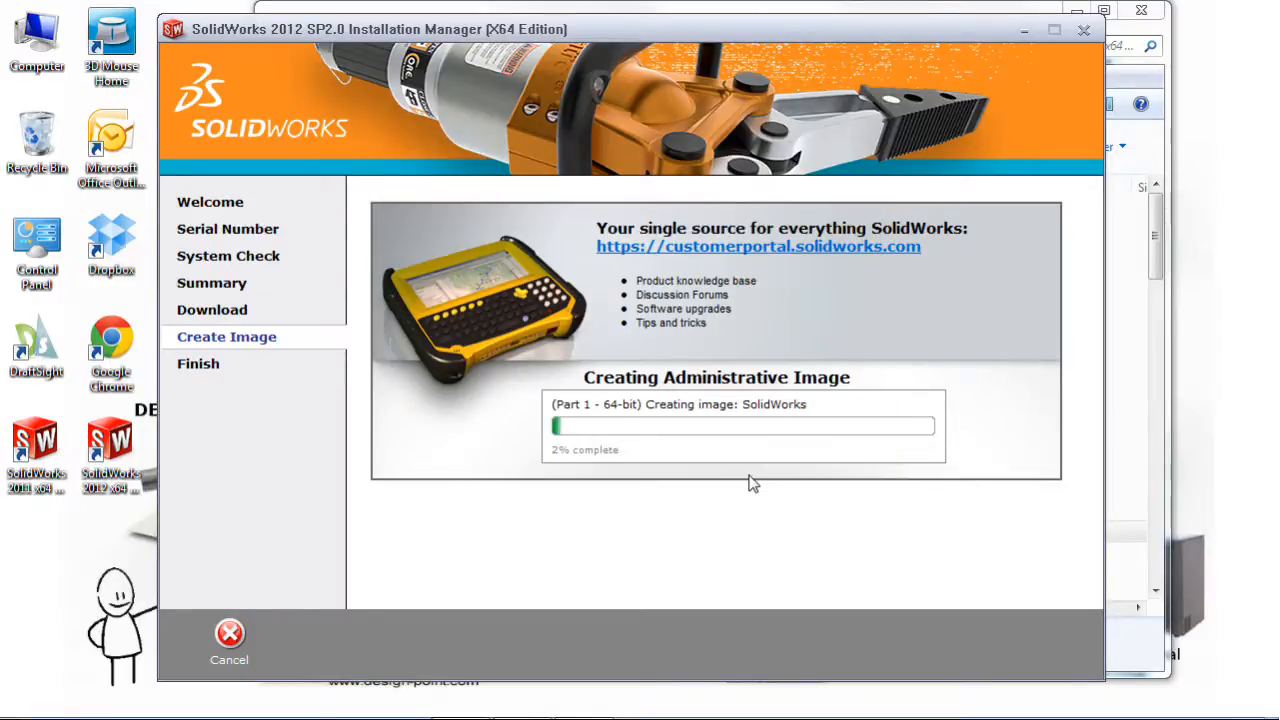
pyautogui.click(1083, 31)
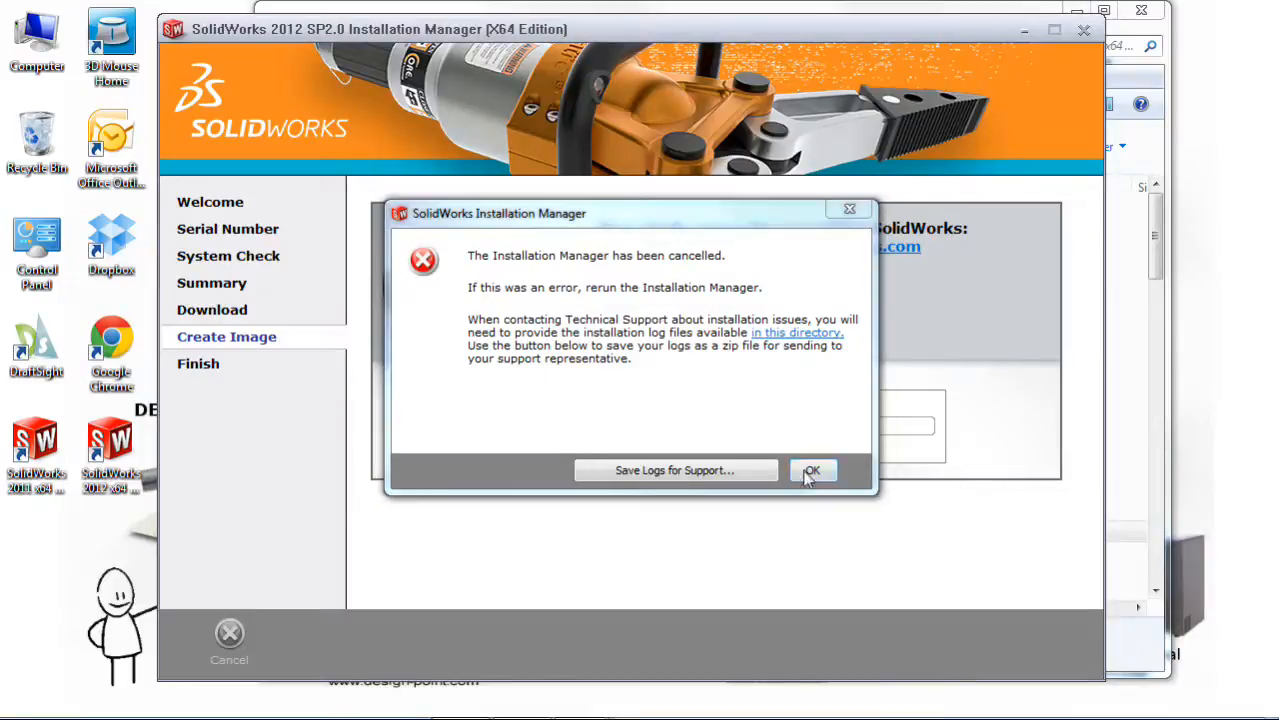
pyautogui.click(810, 474)
pyautogui.click(811, 473)
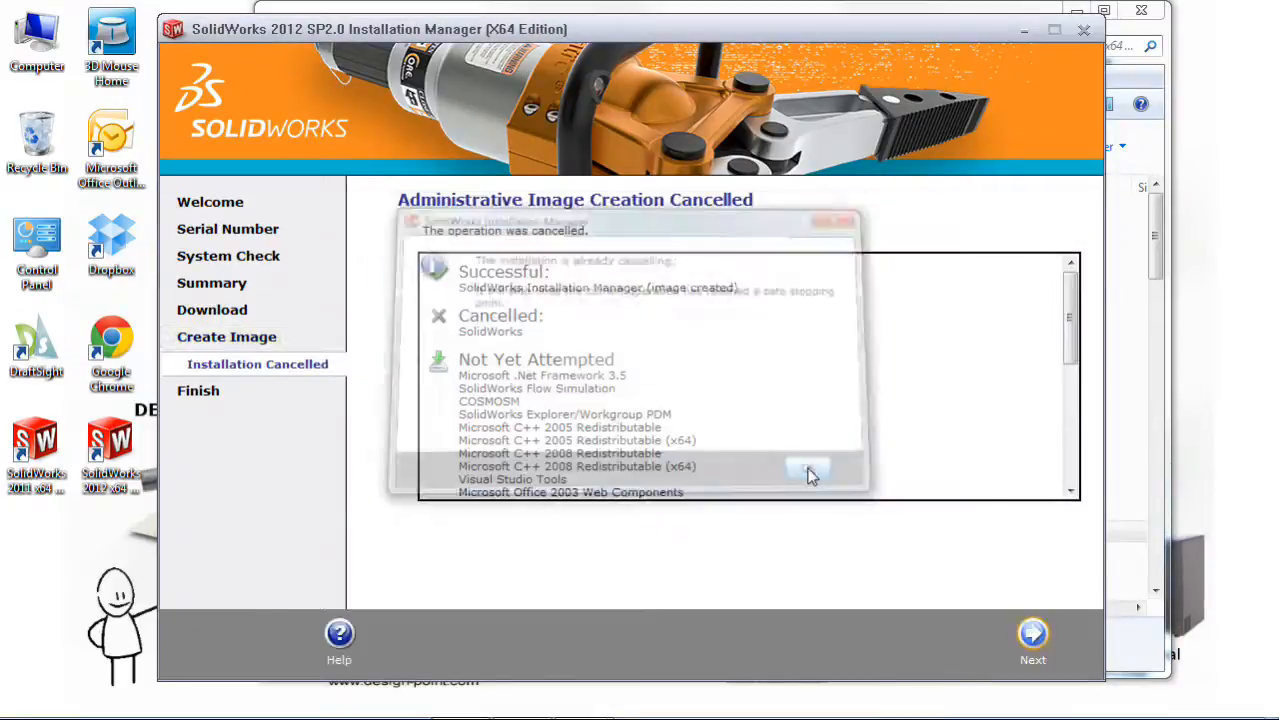
pyautogui.click(1030, 633)
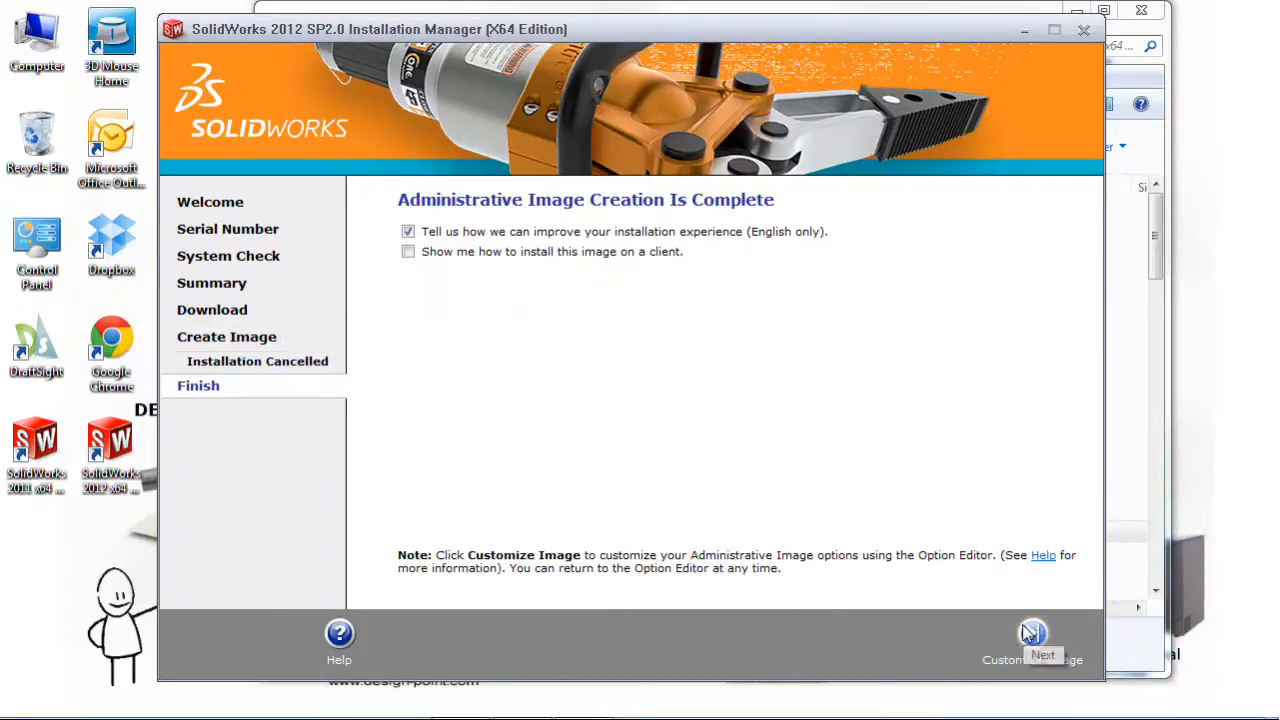
pyautogui.click(408, 231)
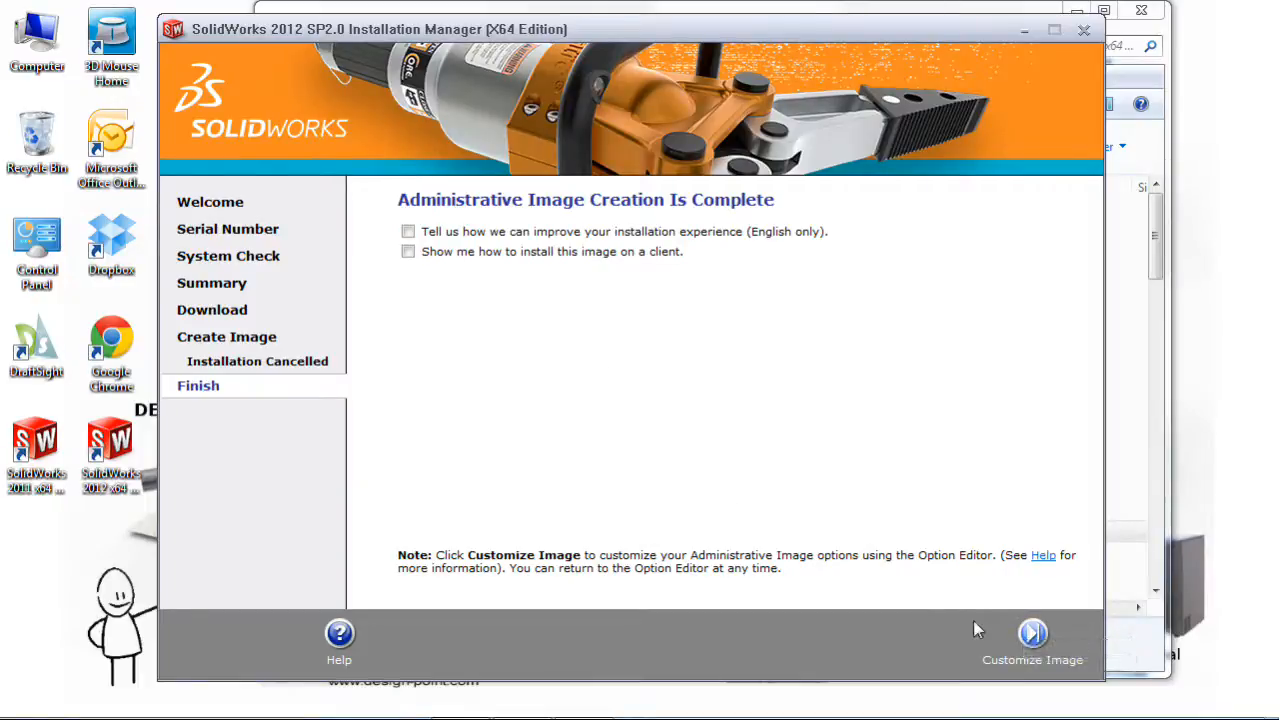
pyautogui.click(1085, 29)
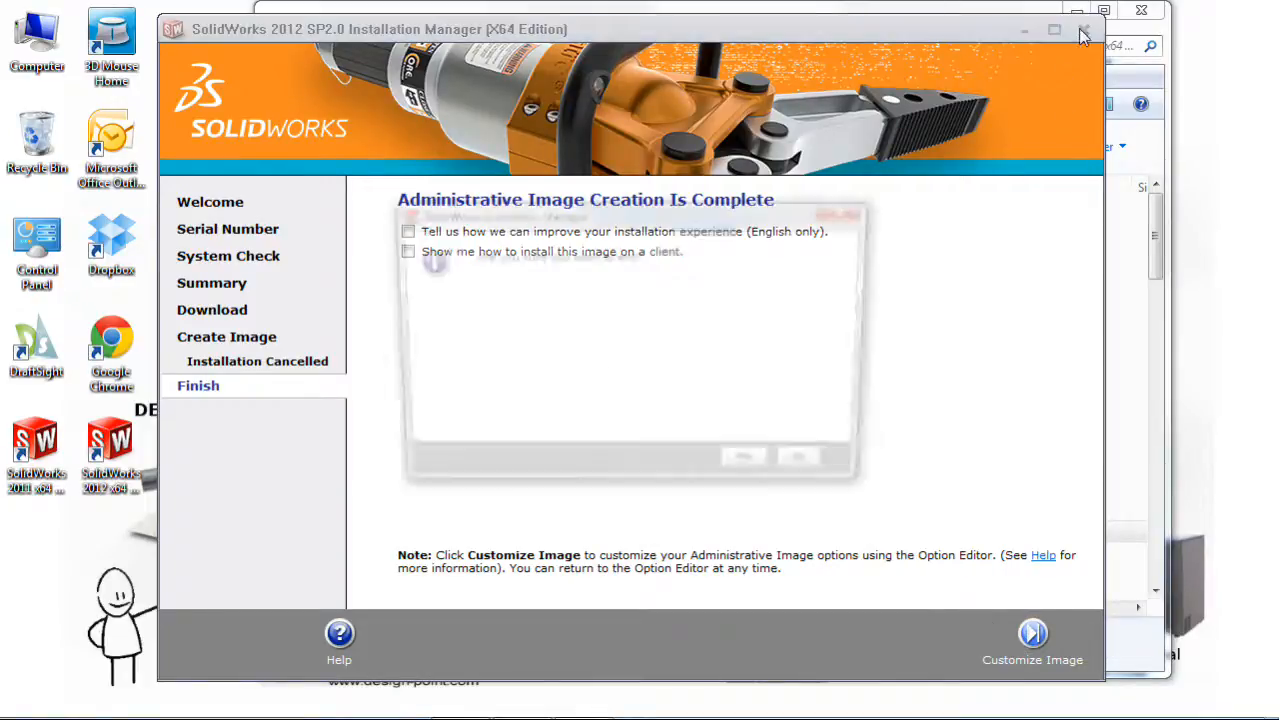
pyautogui.click(760, 473)
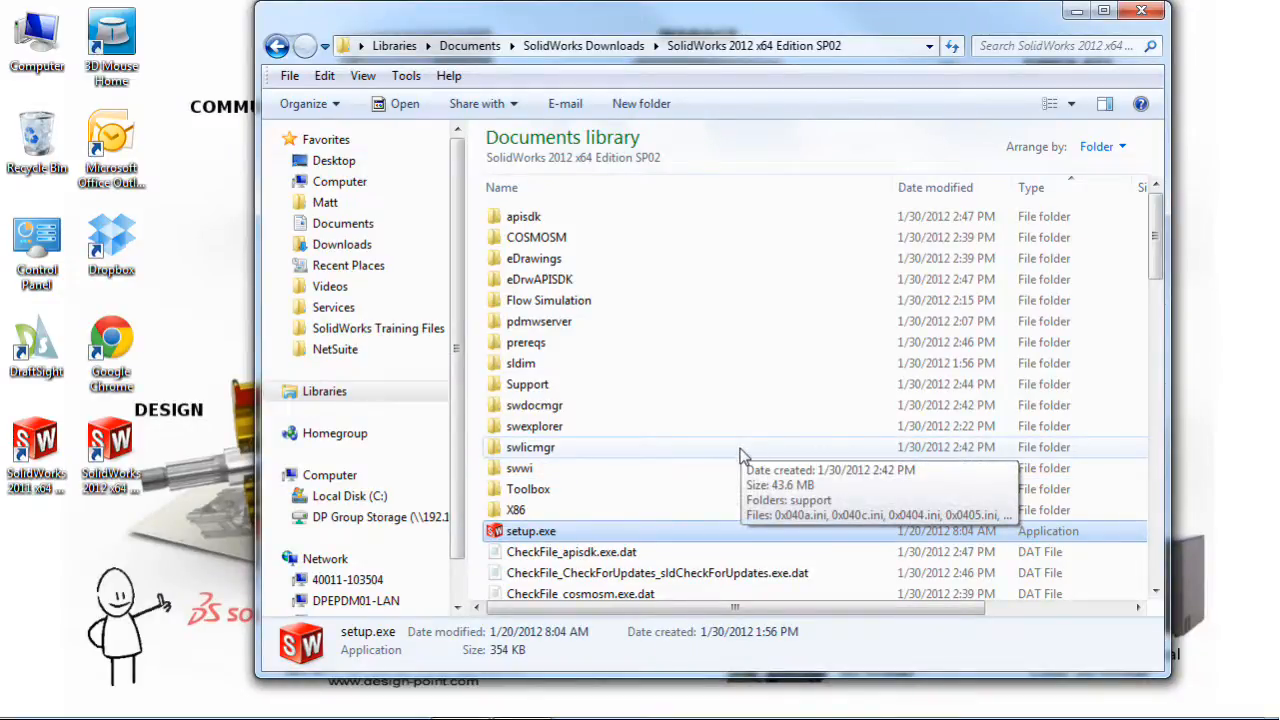
# - Launch sldAdminOptionEditor.exe from the C:\SolidWorks Admin\SolidWorks 2012 SP2.0 folder, accepting the screen-size warning
pyautogui.click(312, 183)
pyautogui.click(532, 192)
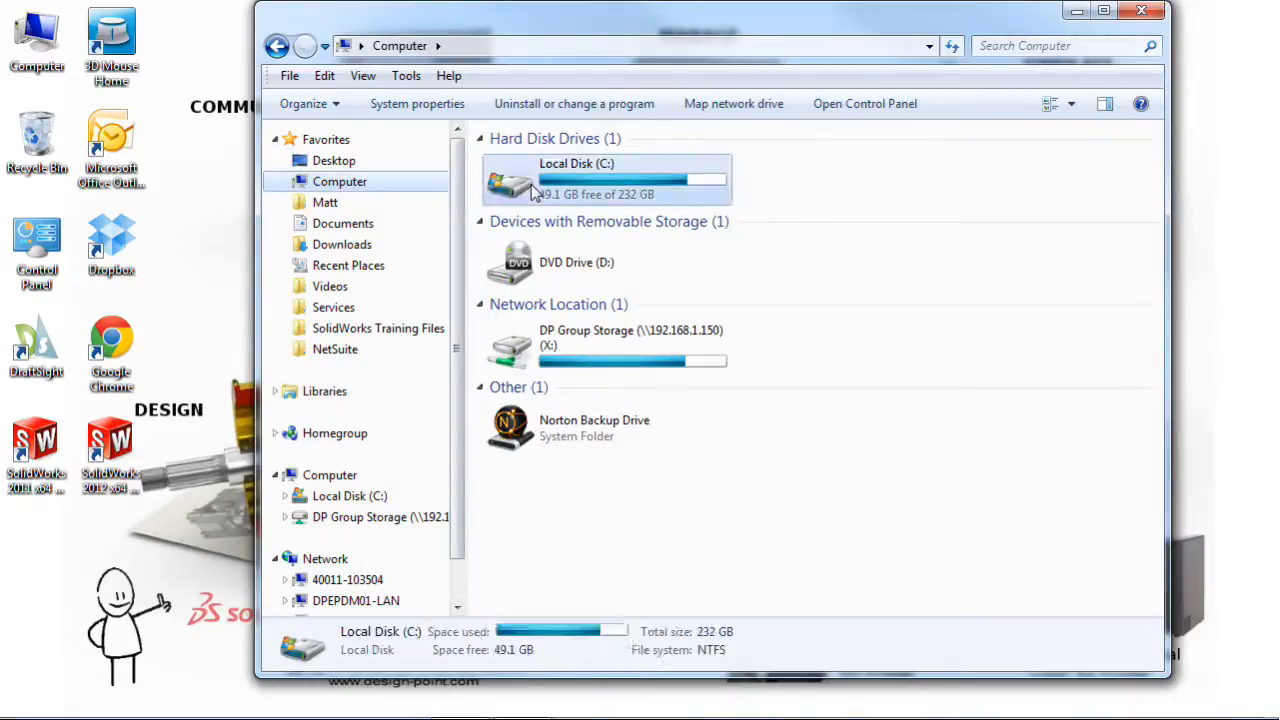
pyautogui.doubleClick(532, 192)
pyautogui.moveTo(1155, 262); pyautogui.dragTo(1157, 400)
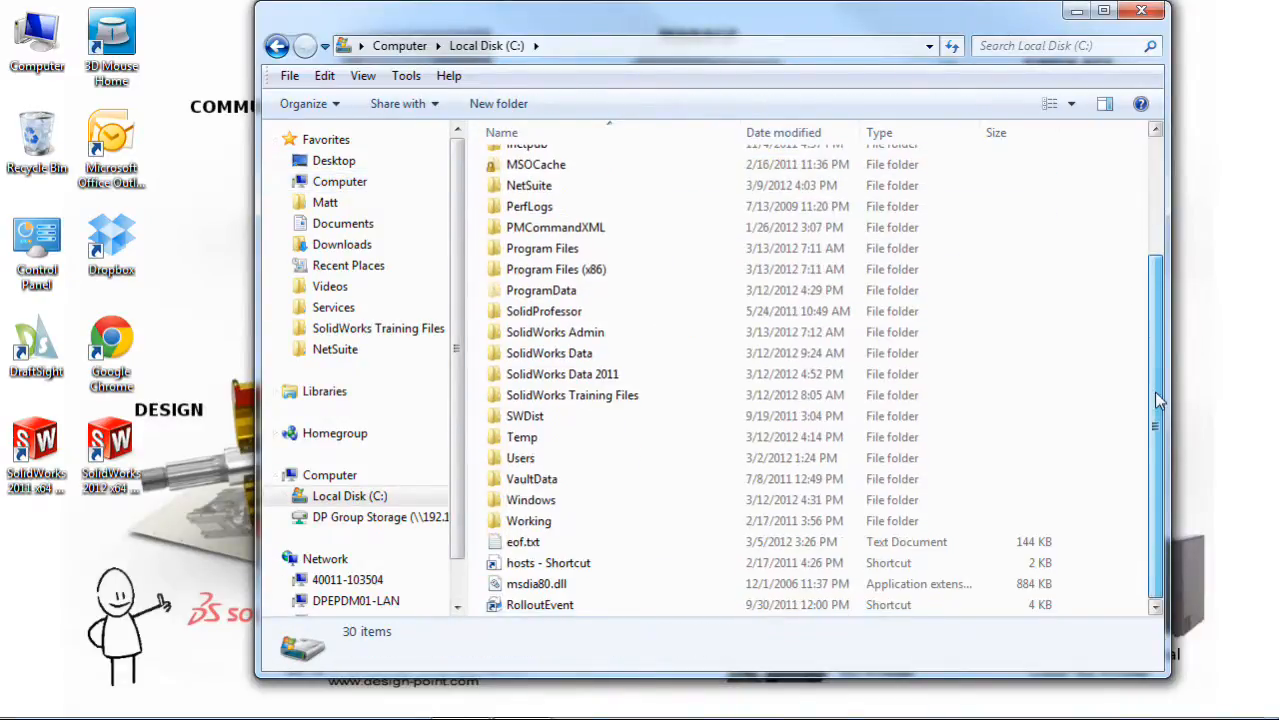
pyautogui.doubleClick(616, 334)
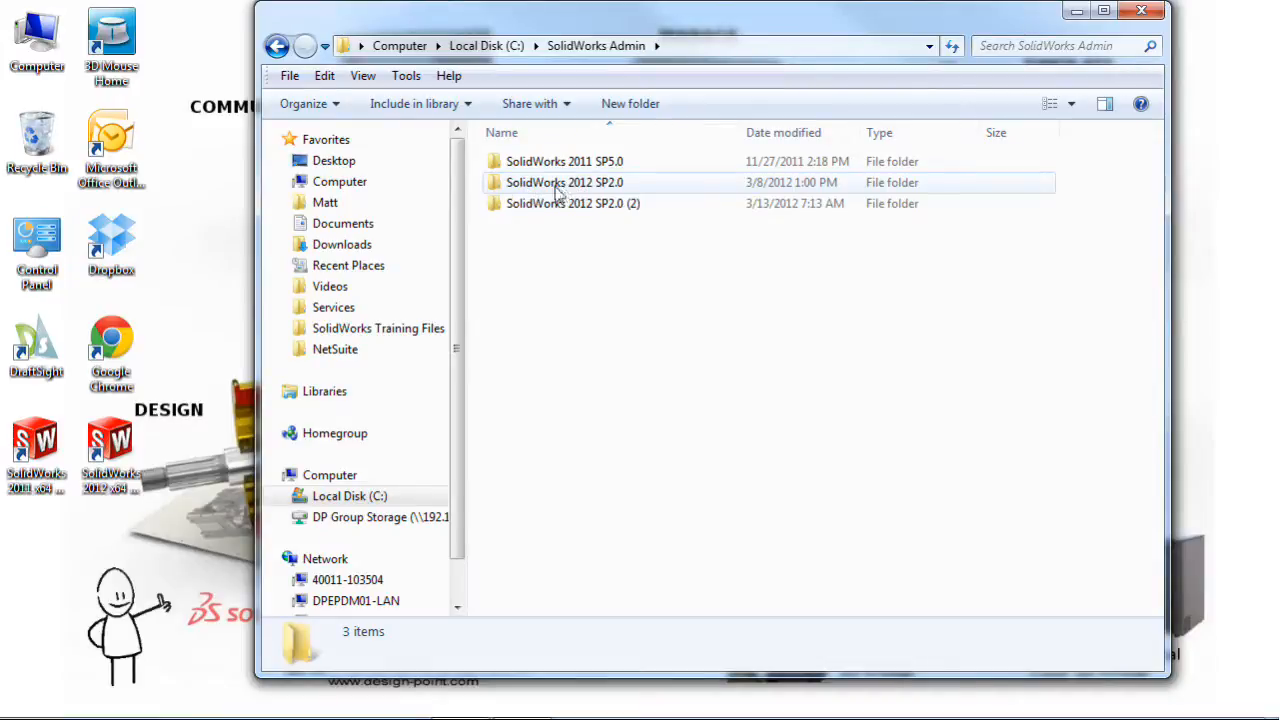
pyautogui.doubleClick(615, 190)
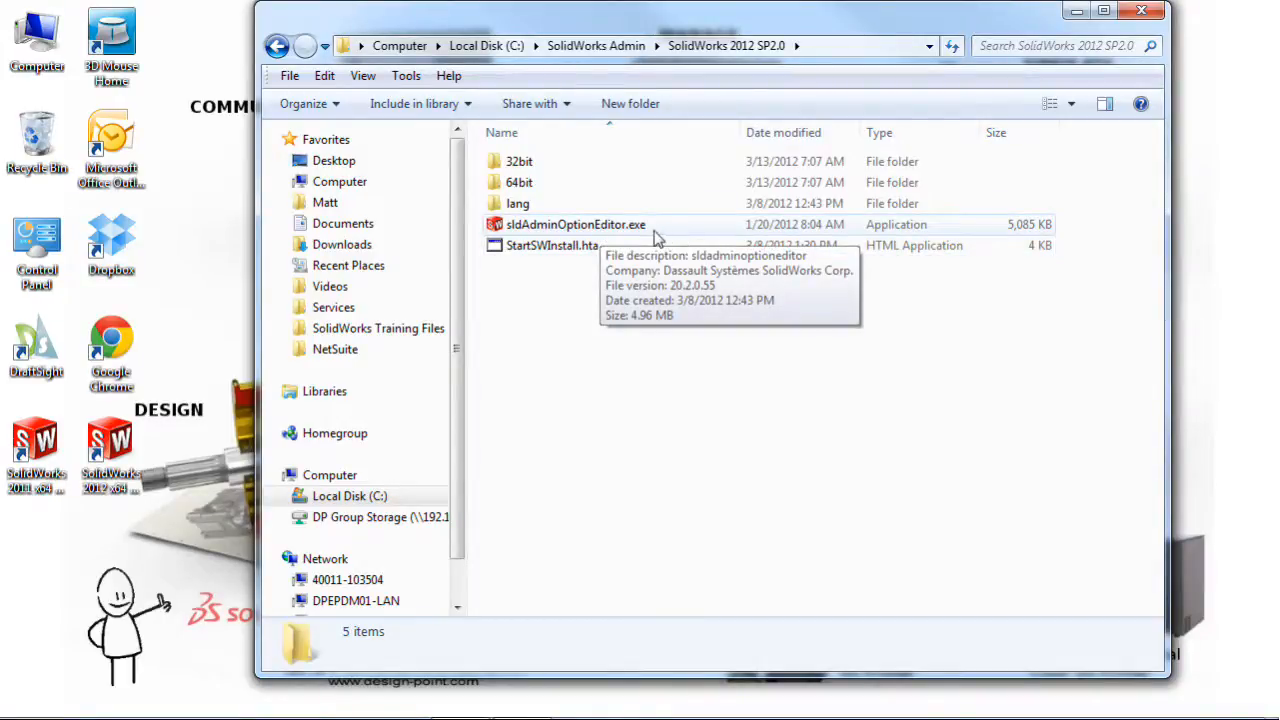
pyautogui.doubleClick(646, 230)
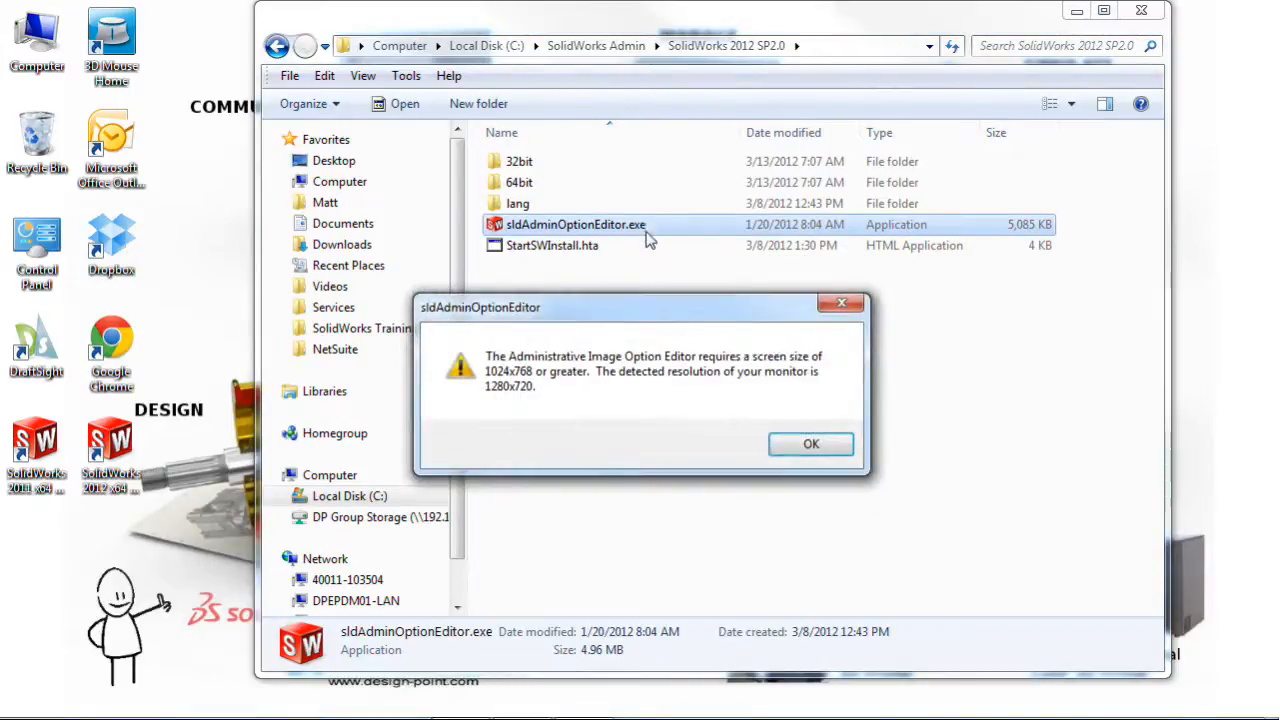
pyautogui.click(812, 445)
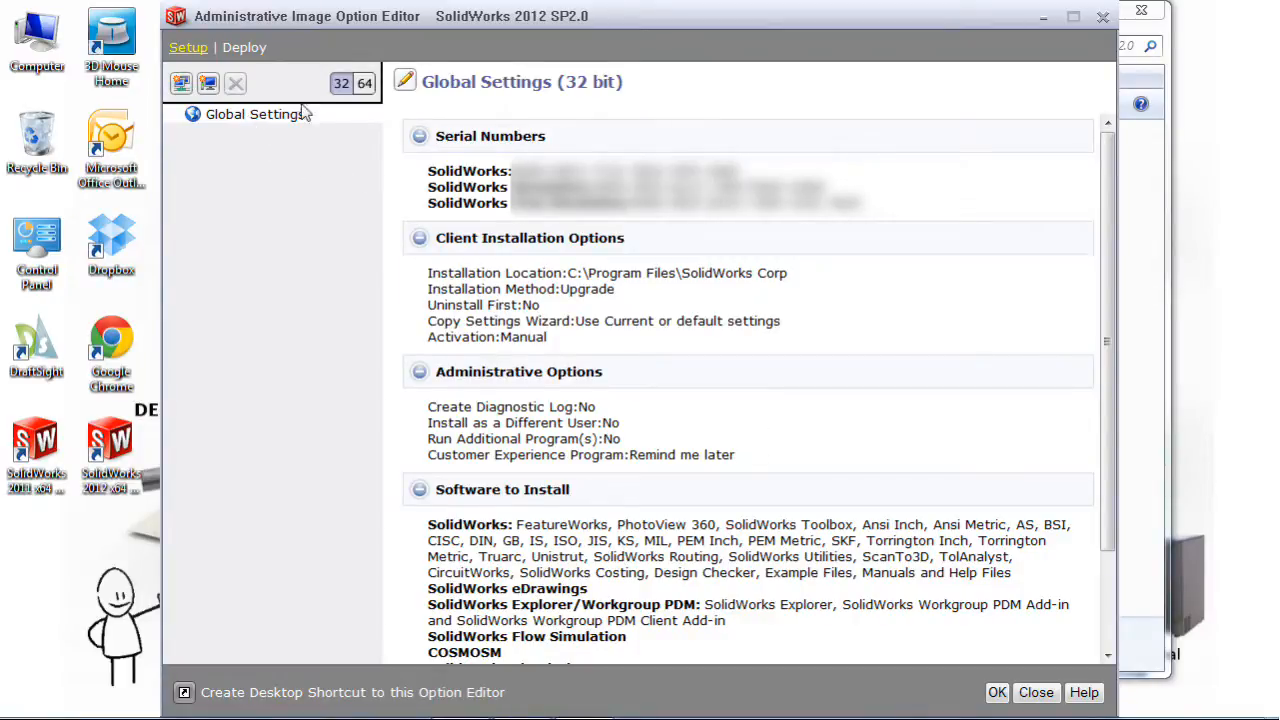
# - Compare the 32-bit and 64-bit global settings of the administrative image, ending on the 64-bit options
pyautogui.click(363, 86)
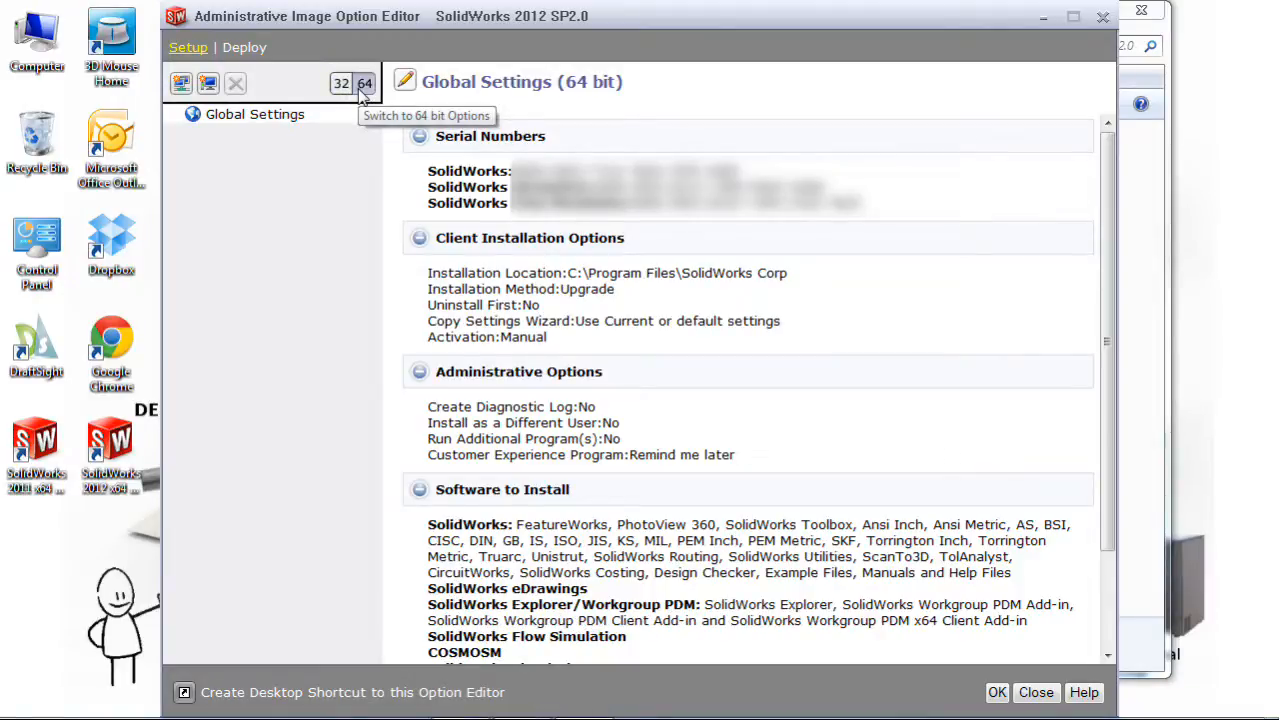
pyautogui.click(341, 85)
pyautogui.click(362, 88)
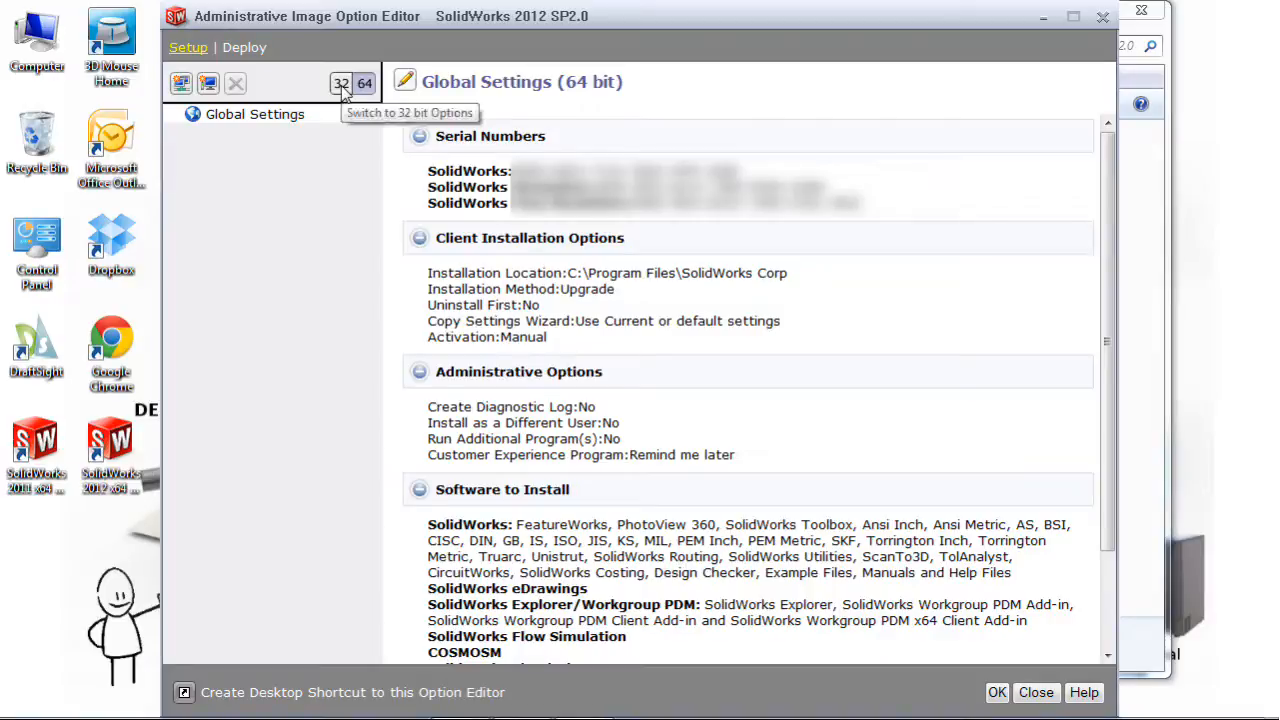
pyautogui.click(342, 85)
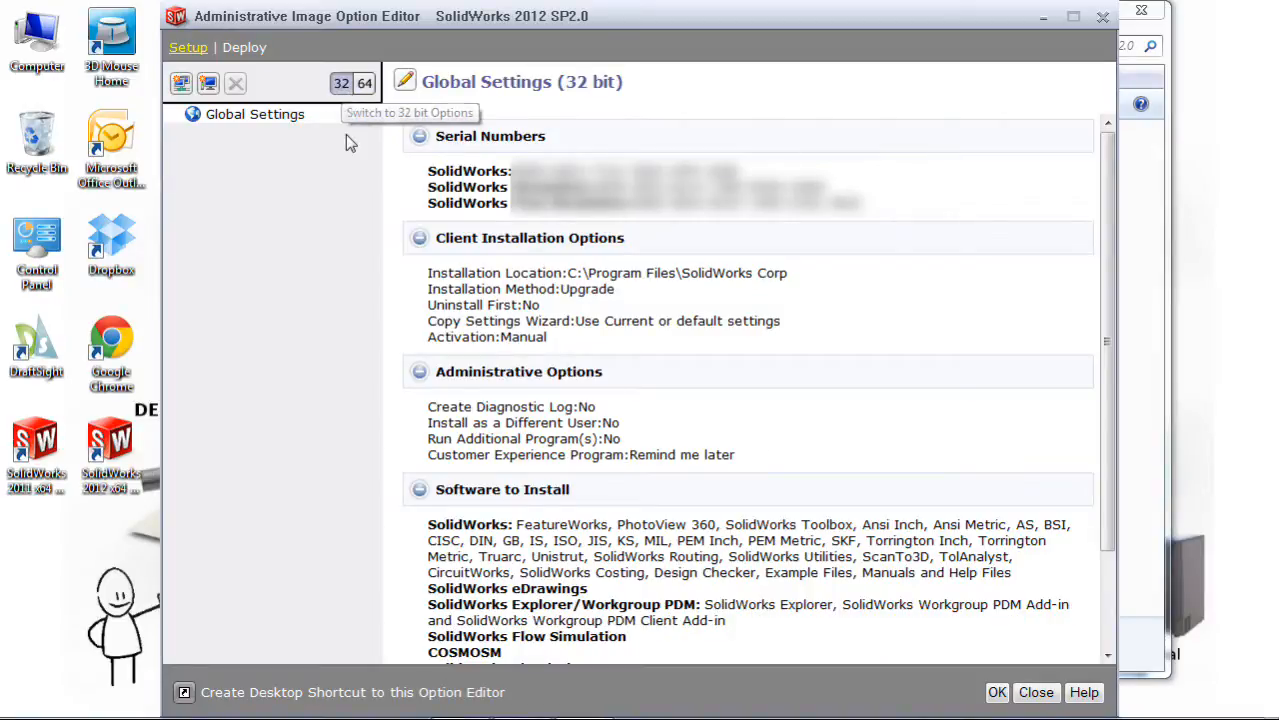
pyautogui.click(366, 86)
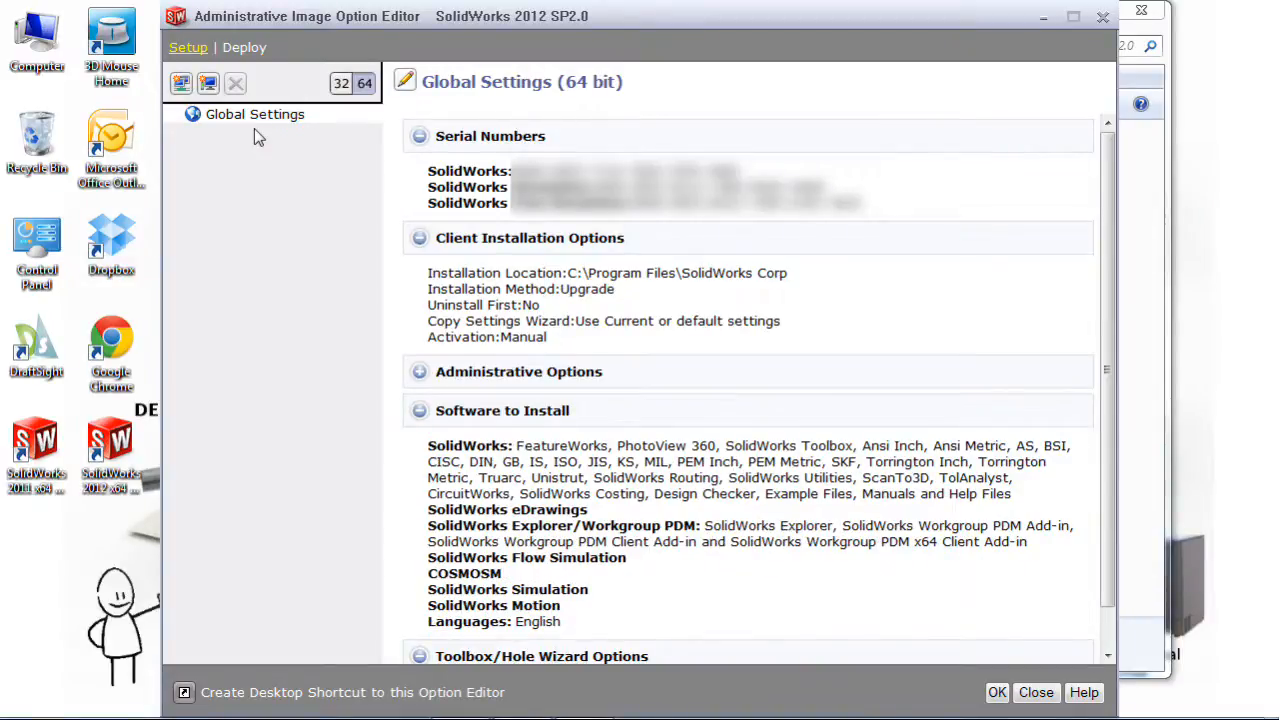
# - Add two machine groups named ENGINEERING and DRAFTING under the 64-bit Global Settings
pyautogui.click(181, 85)
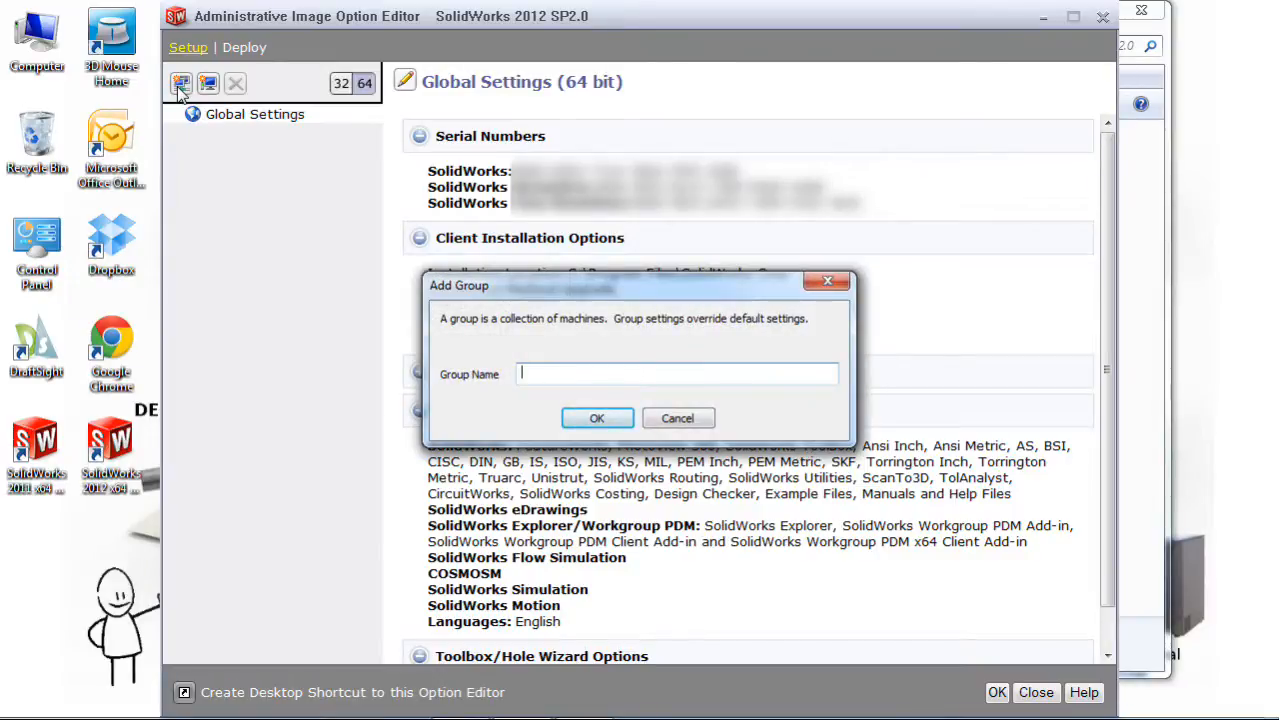
pyautogui.write('ENGINEERING')
pyautogui.press('Return')
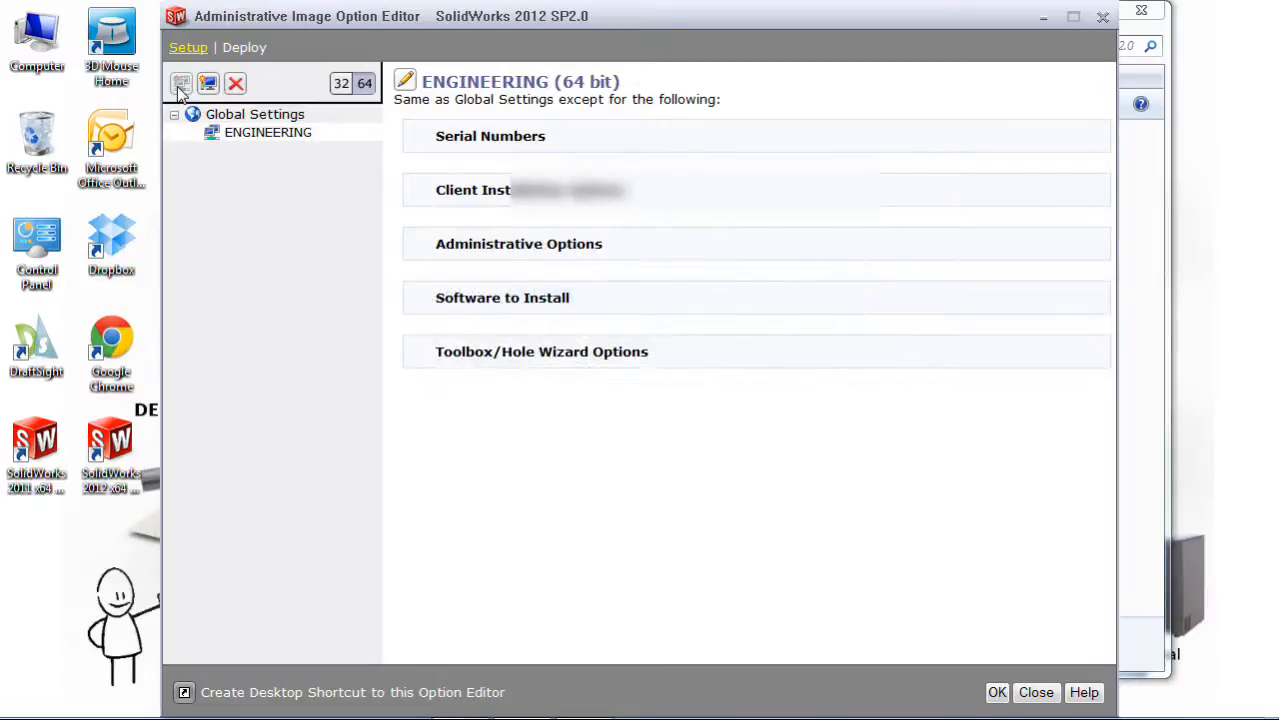
pyautogui.click(240, 115)
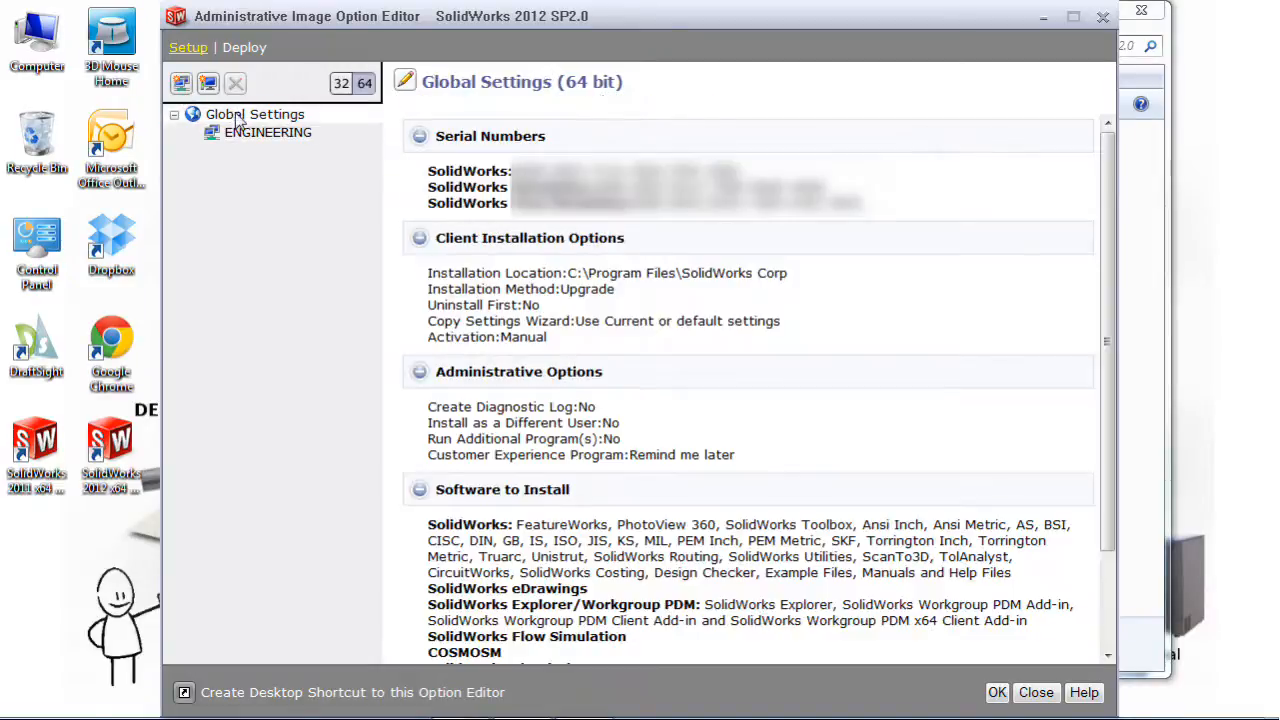
pyautogui.click(183, 86)
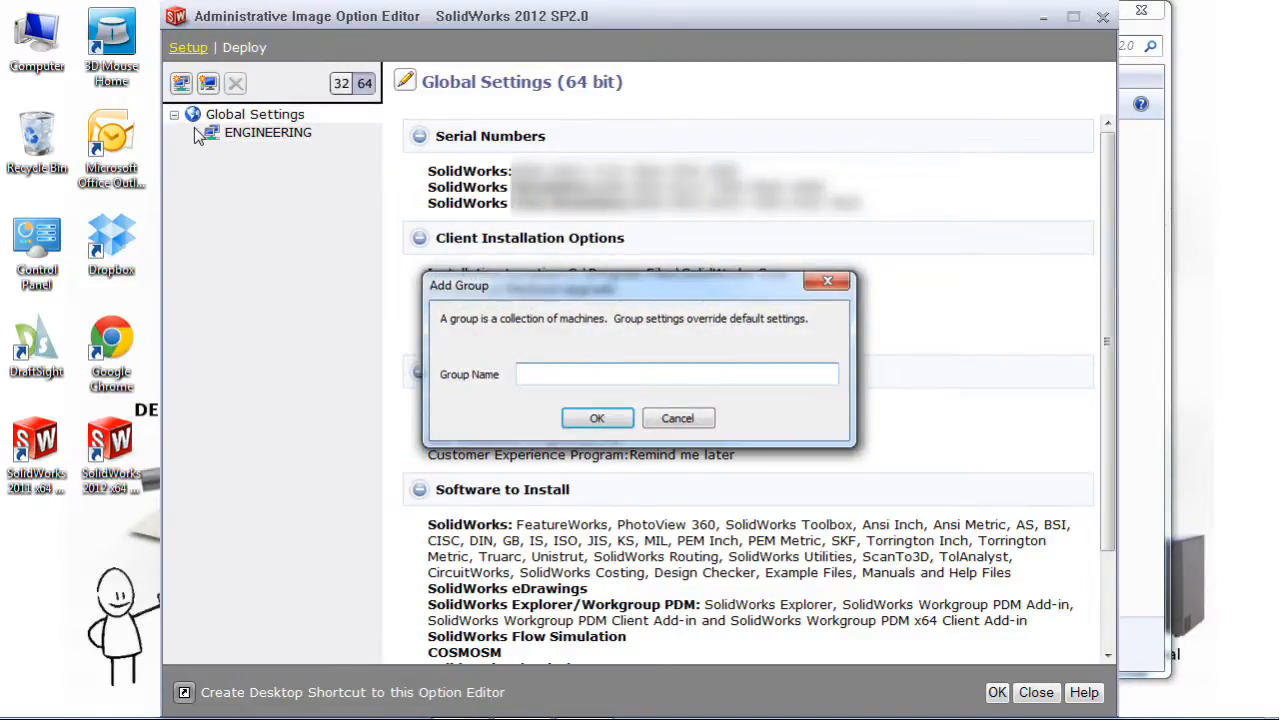
pyautogui.write('DRAFTING')
pyautogui.press('Return')
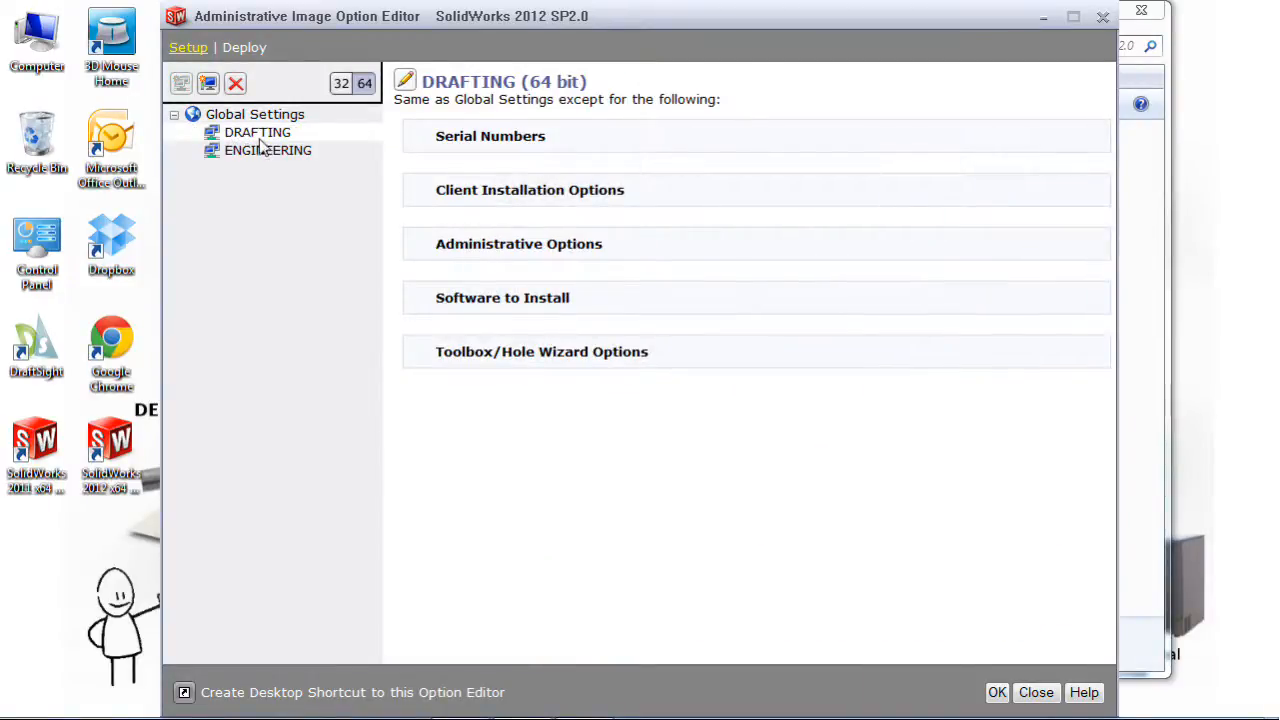
# - Add two machines named DRAFTING_MACHINE1 and DRAFTING_MACHINE2 to the DRAFTING group
pyautogui.click(207, 84)
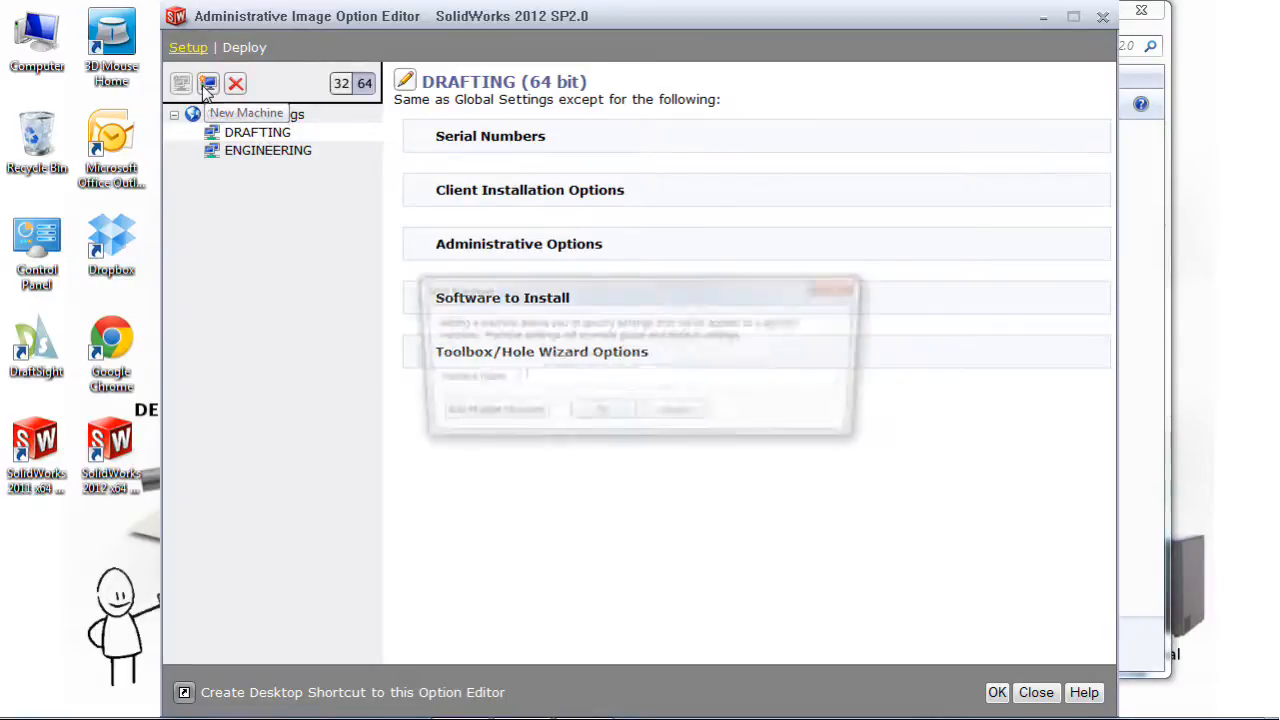
pyautogui.write('DRAFTING')
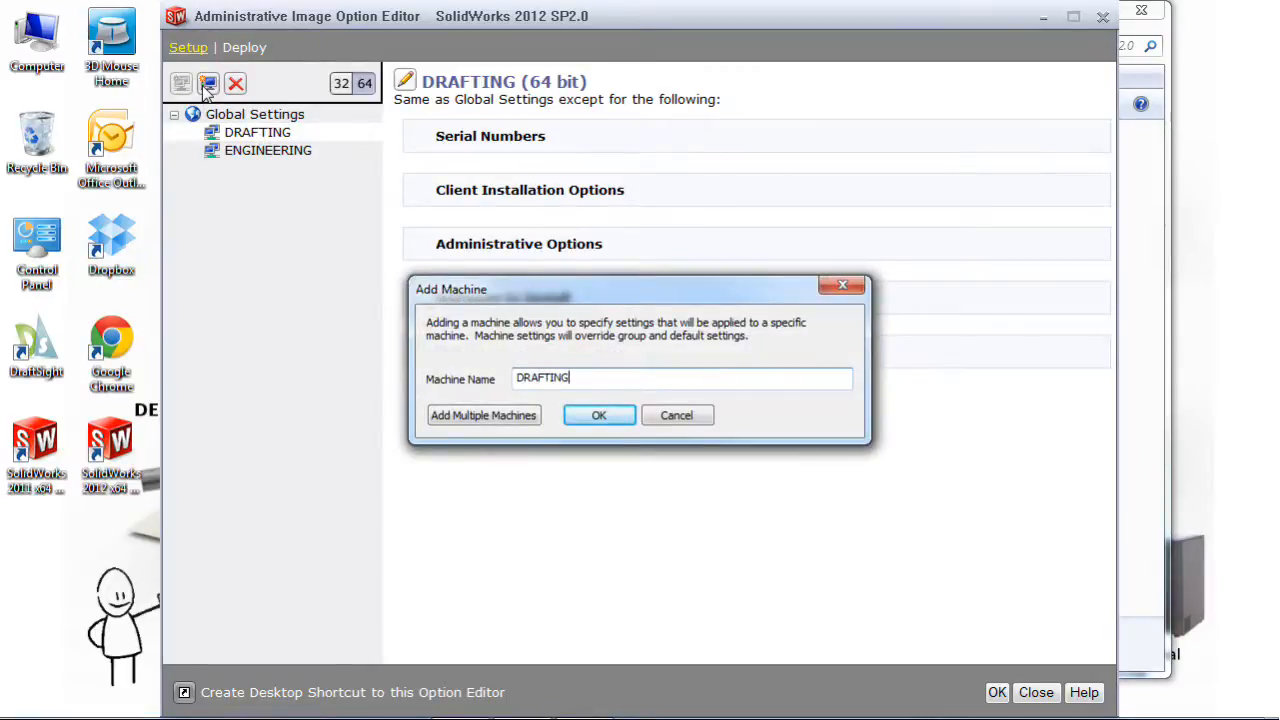
pyautogui.write('_MACHINE1')
pyautogui.press('Return')
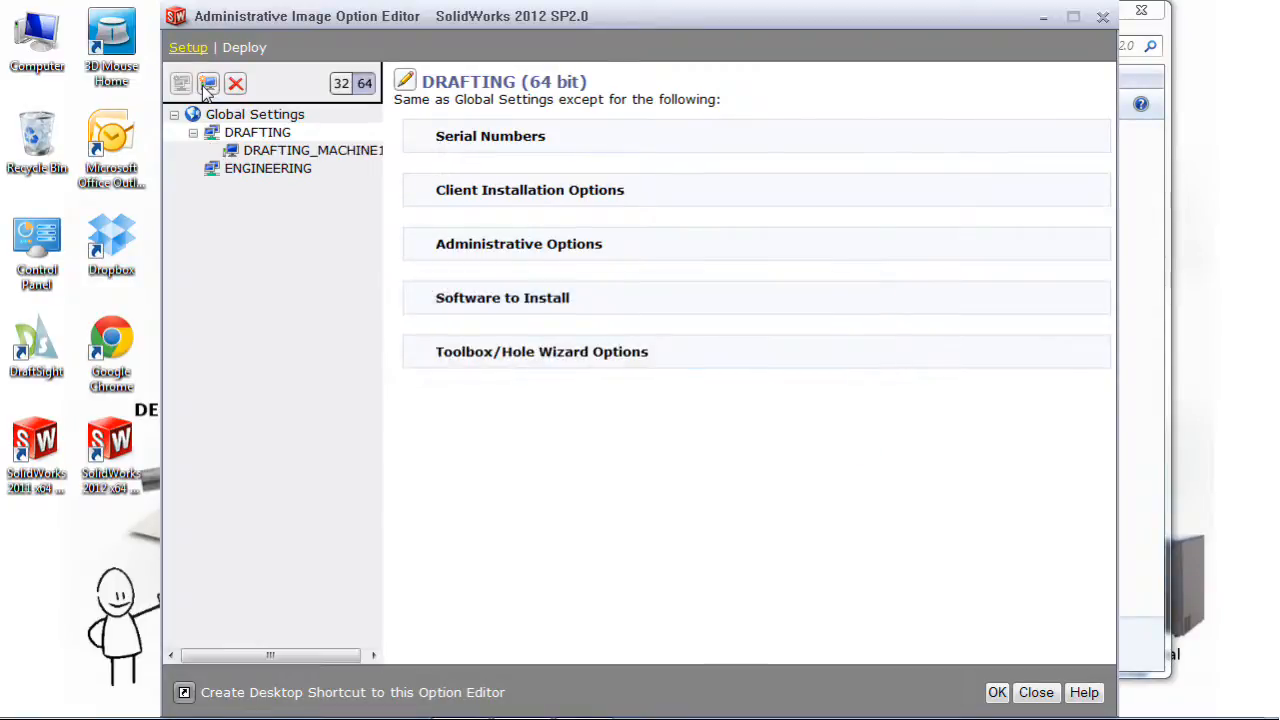
pyautogui.click(207, 85)
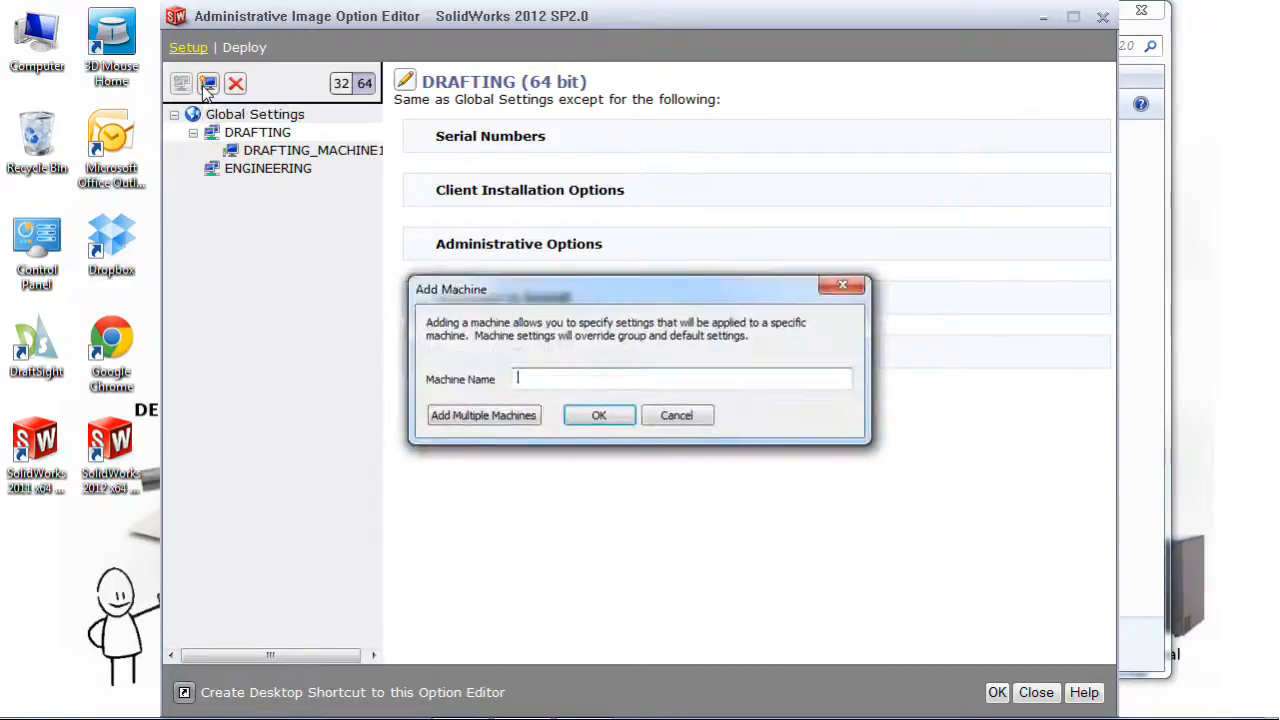
pyautogui.write('DRAFTING_')
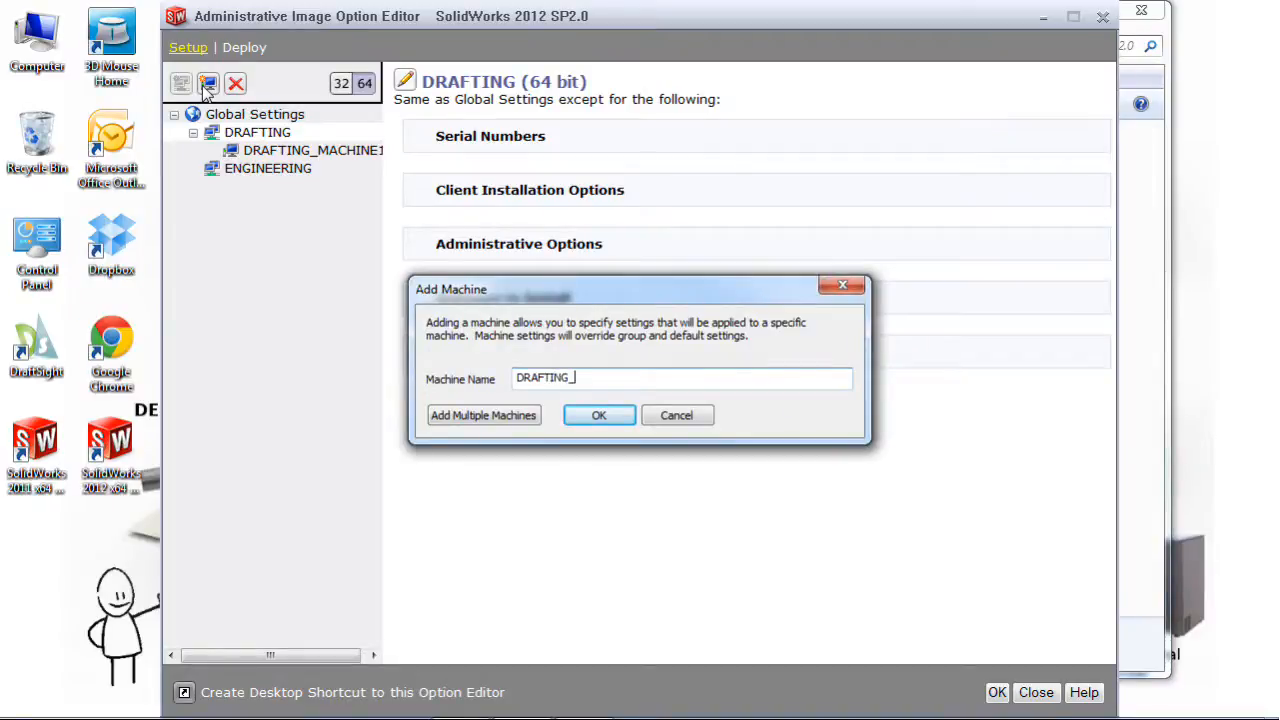
pyautogui.write('MACHINE2')
pyautogui.press('Return')
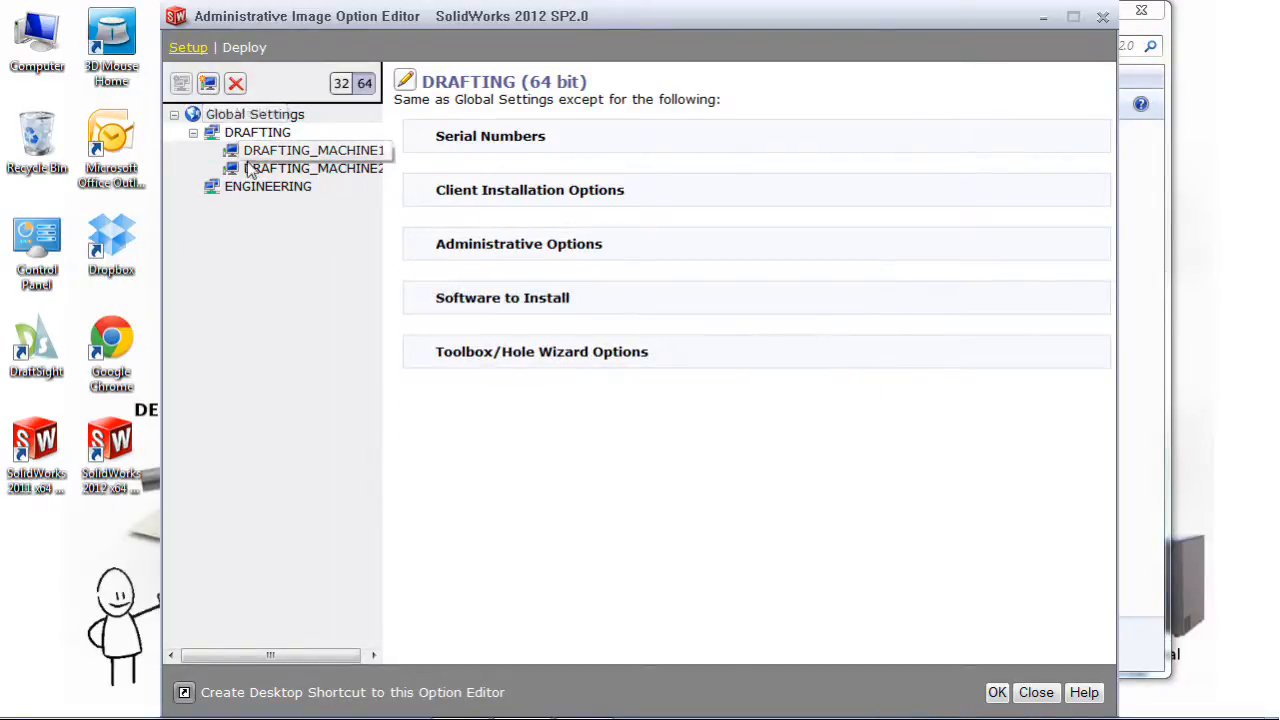
# - Add two machines named ENGR_MACHINE1 and ENGR_MACHINE2 to the ENGINEERING group
pyautogui.click(251, 186)
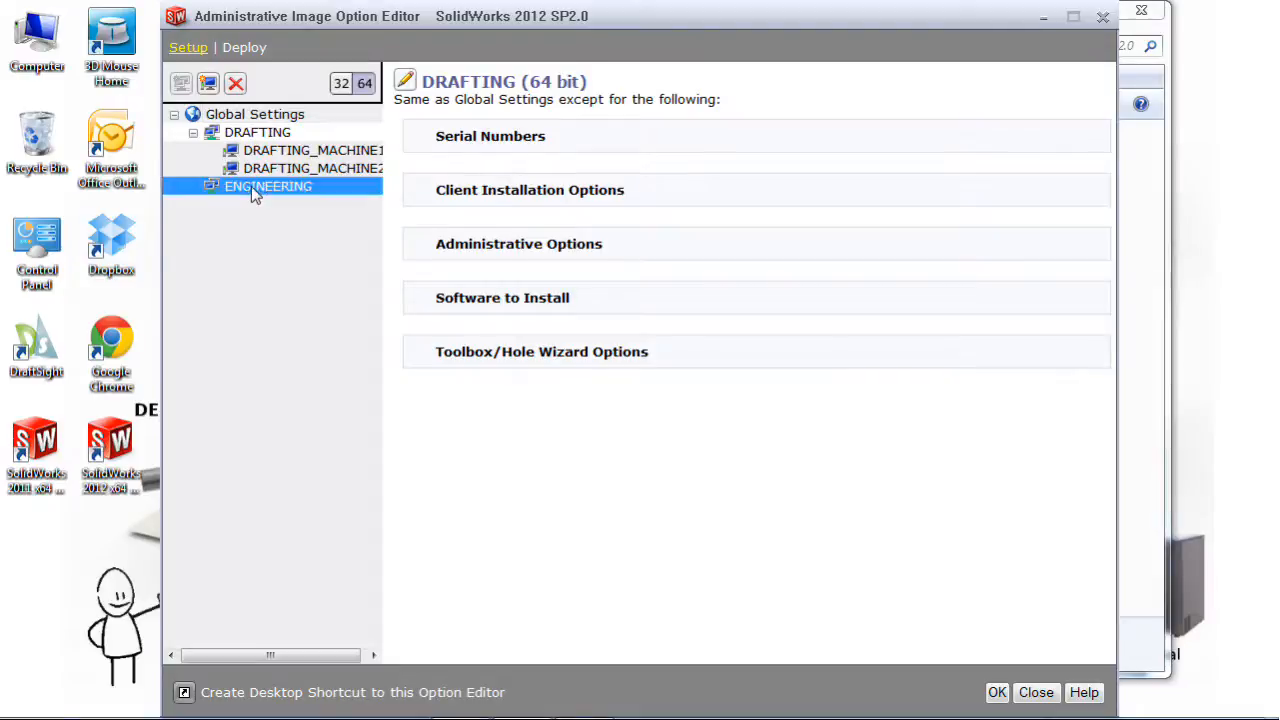
pyautogui.click(207, 85)
pyautogui.write('EN')
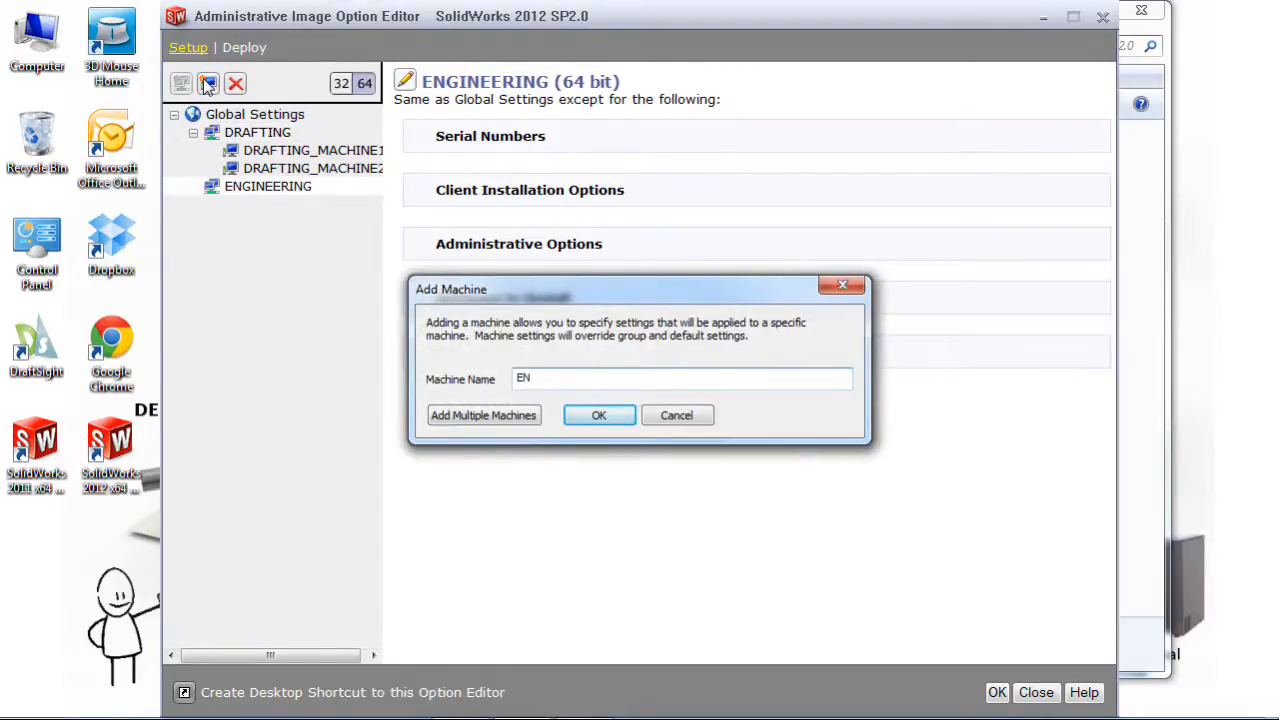
pyautogui.write('GR_MACHINE1')
pyautogui.press('Return')
pyautogui.click(207, 85)
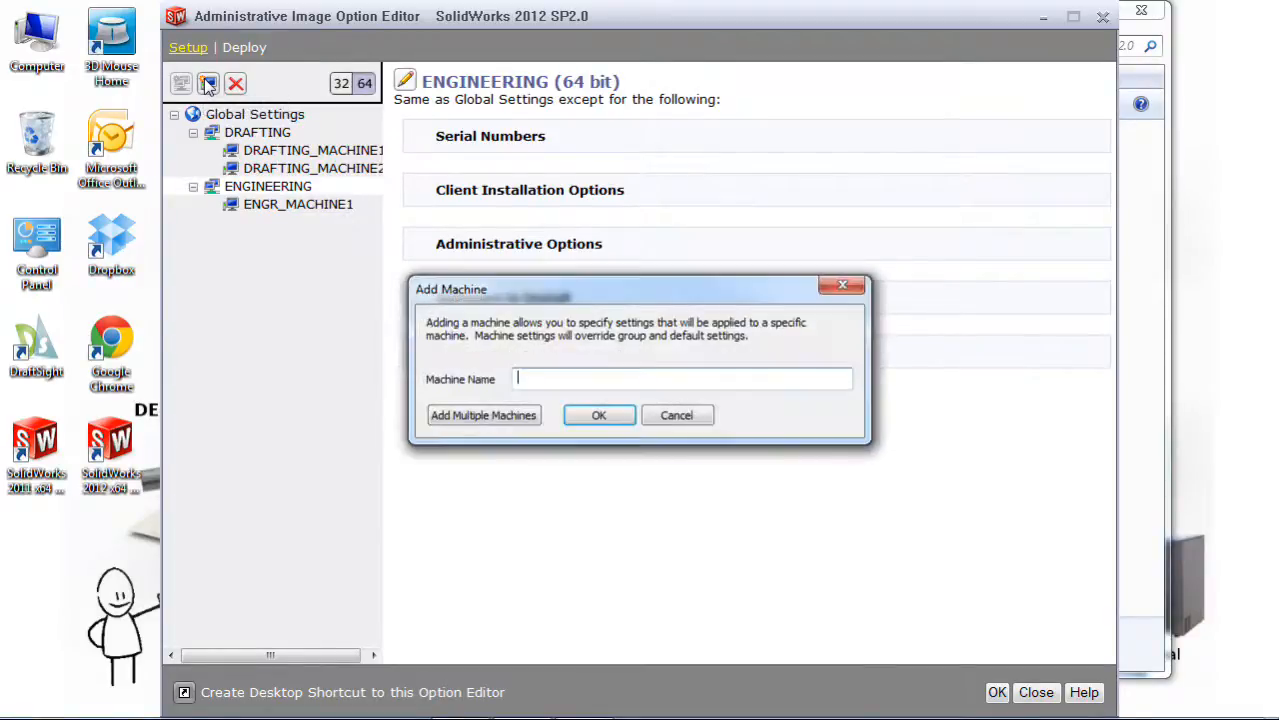
pyautogui.write('ENGR_MACHIN')
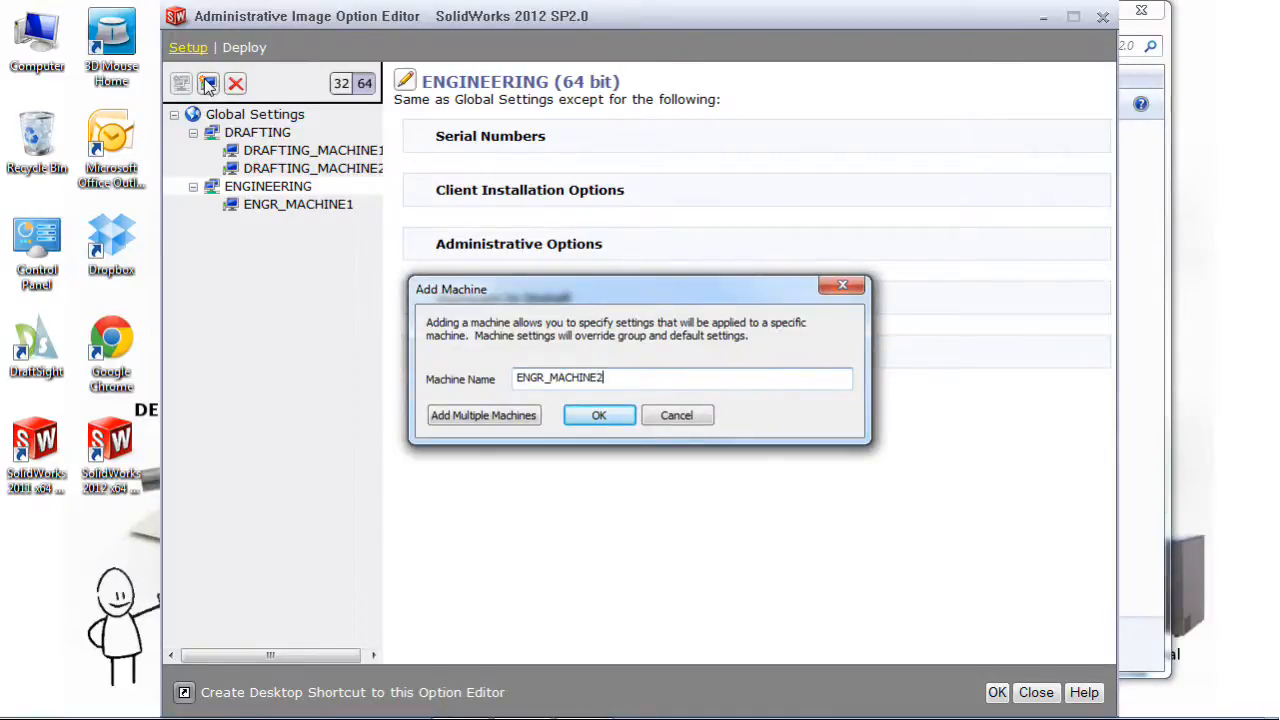
pyautogui.write('E2')
pyautogui.press('Return')
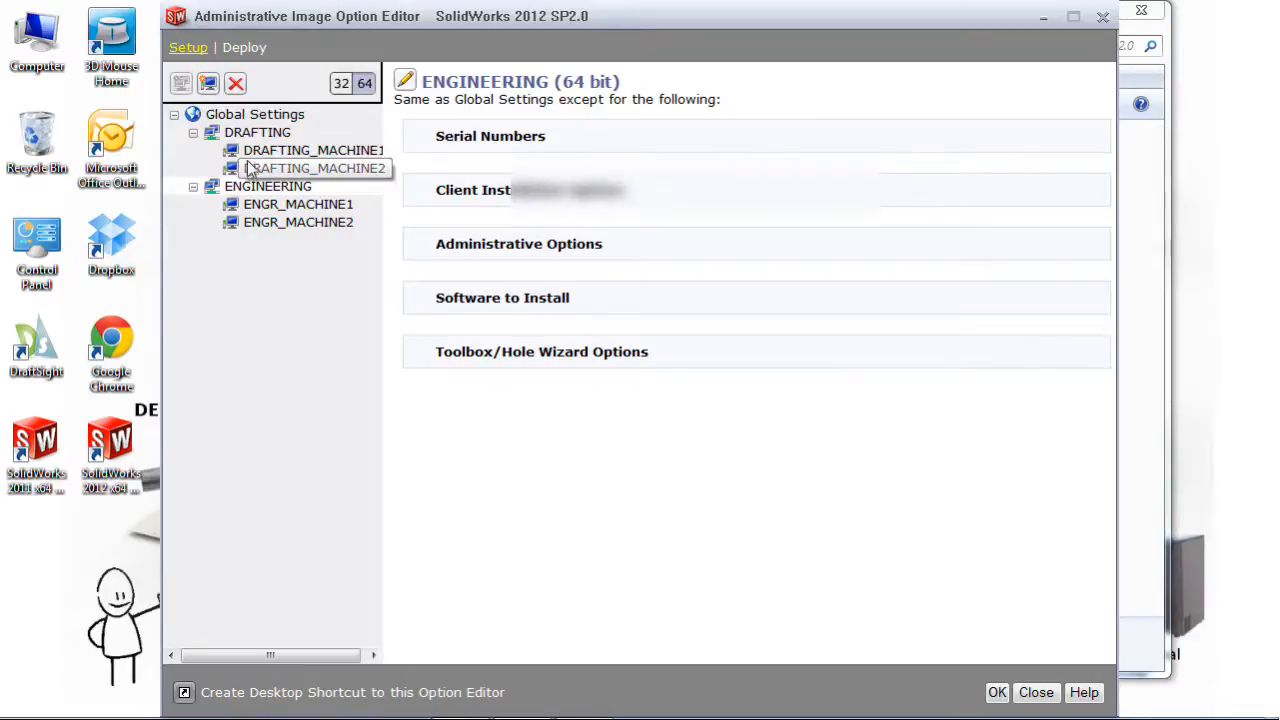
# - Open the 64-bit settings for editing and exclude the SolidWorks Simulation and SolidWorks Flow Simulation serial numbers from the DRAFTING group
pyautogui.click(262, 117)
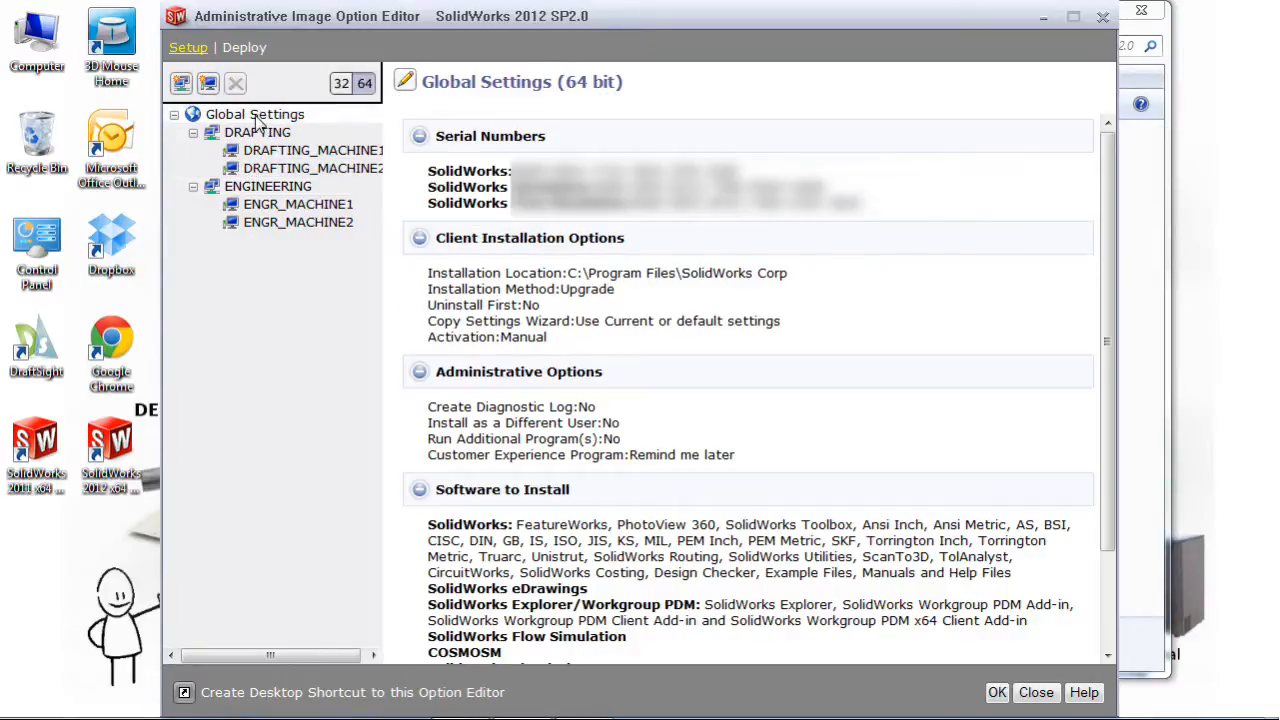
pyautogui.click(404, 86)
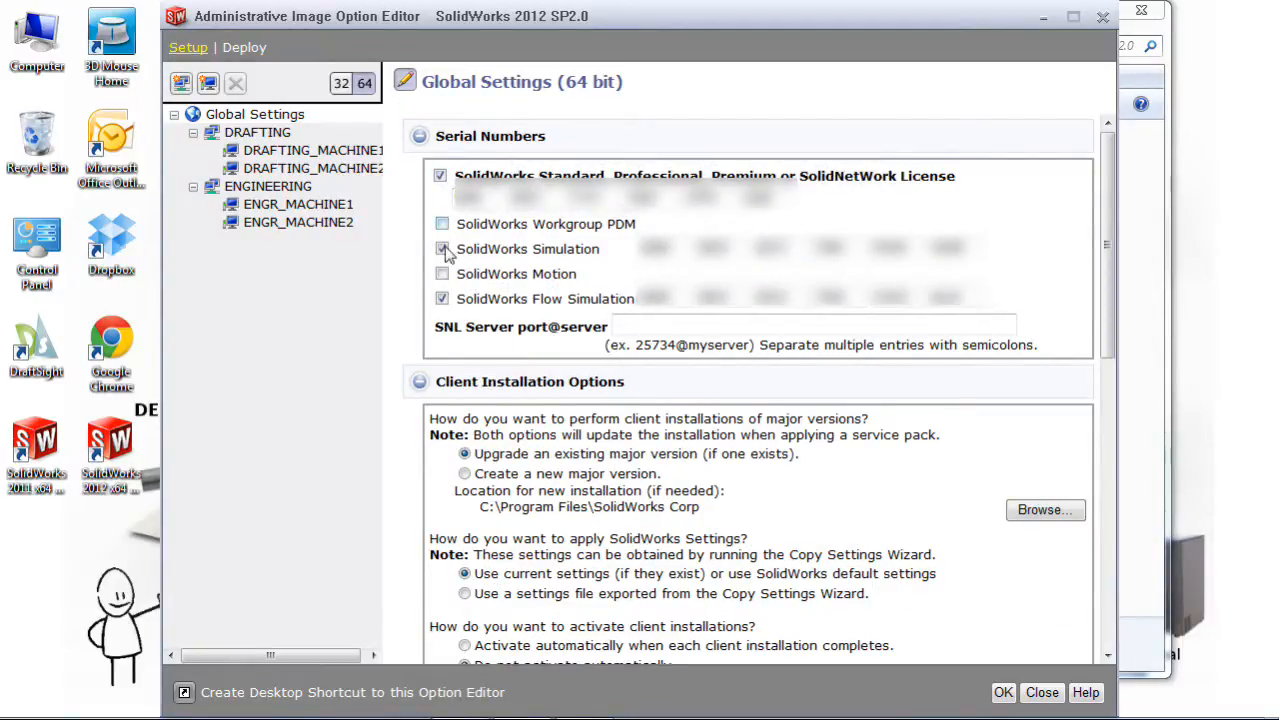
pyautogui.click(264, 138)
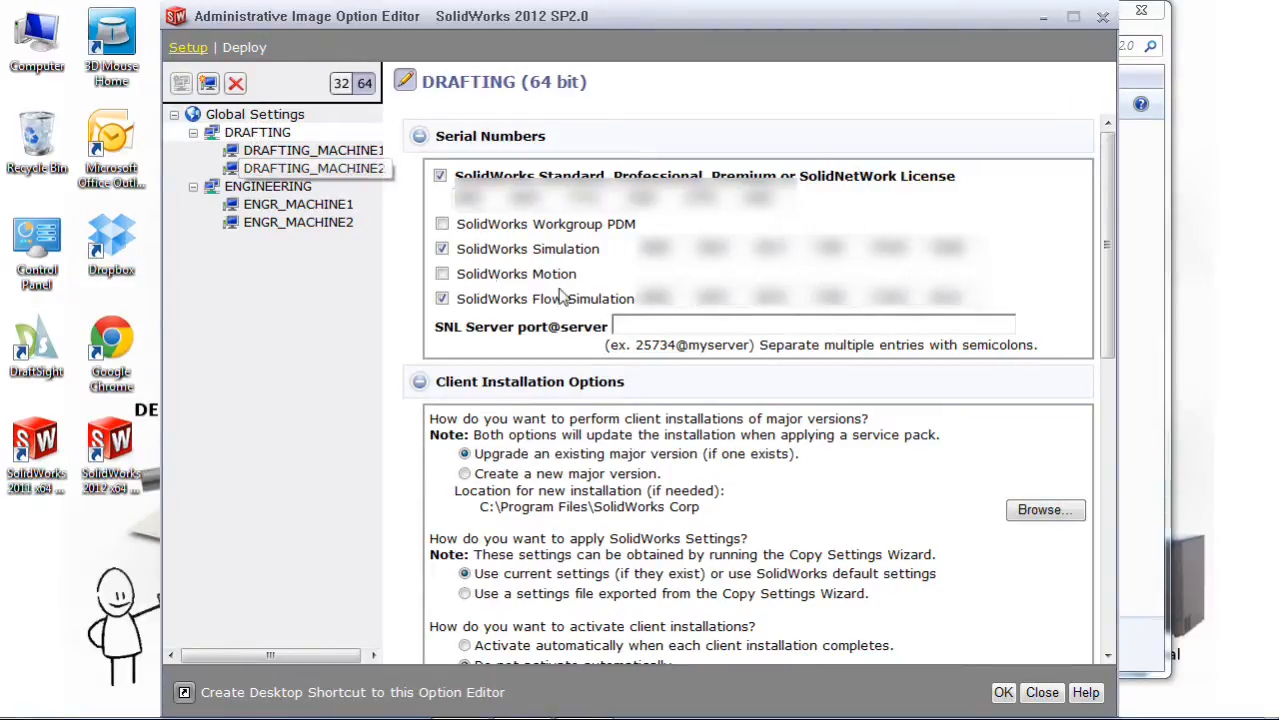
pyautogui.click(442, 249)
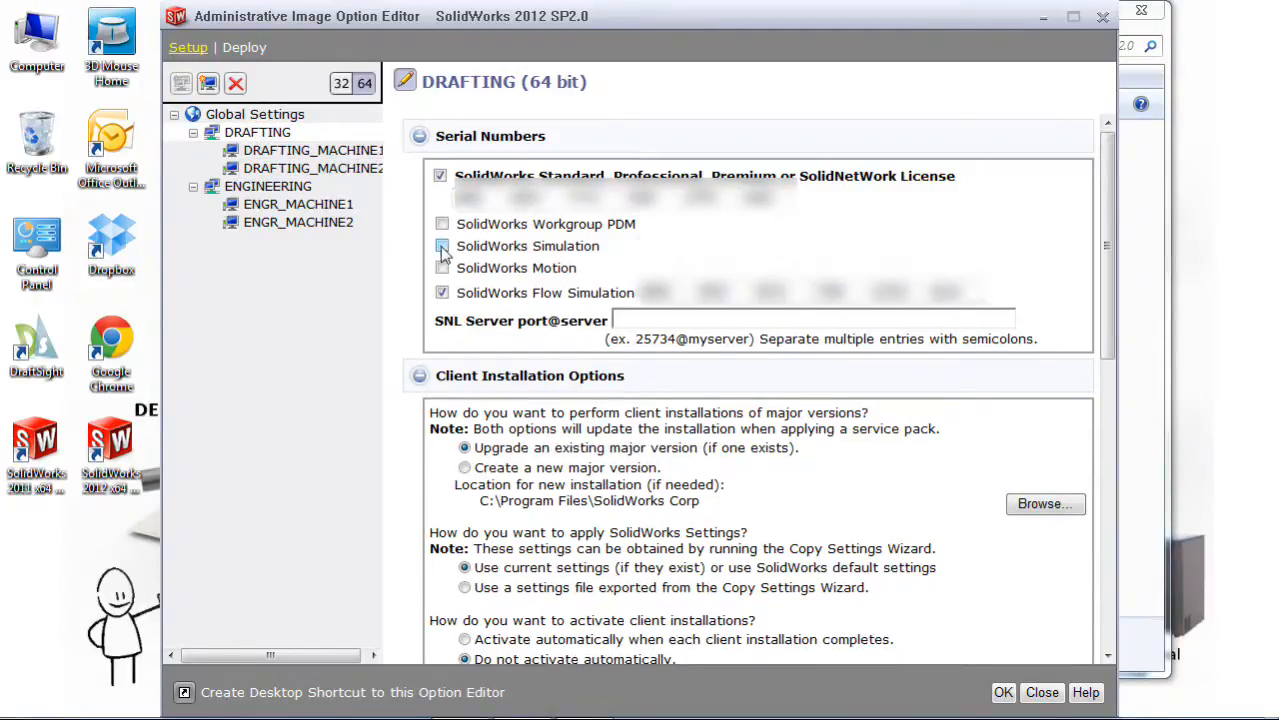
pyautogui.click(442, 293)
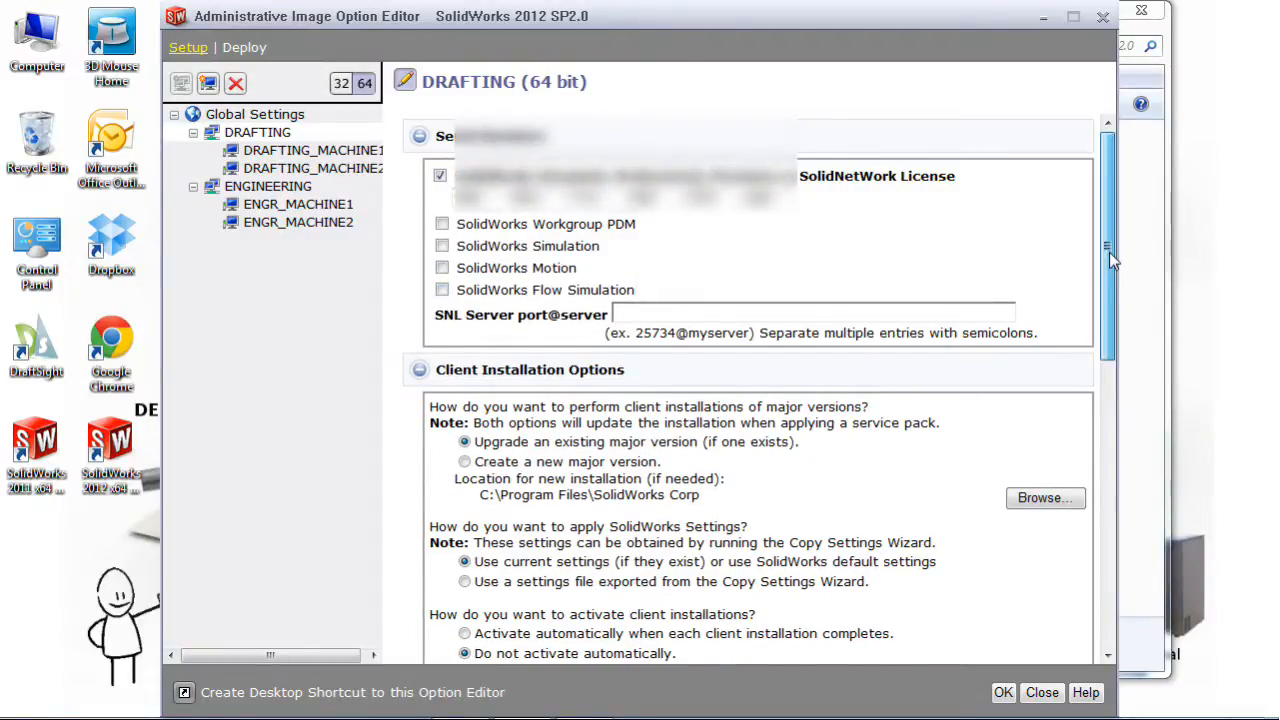
# - Set the DRAFTING group's client installations to create a new major version, and review its administrative options
pyautogui.moveTo(1109, 252); pyautogui.dragTo(1115, 356)
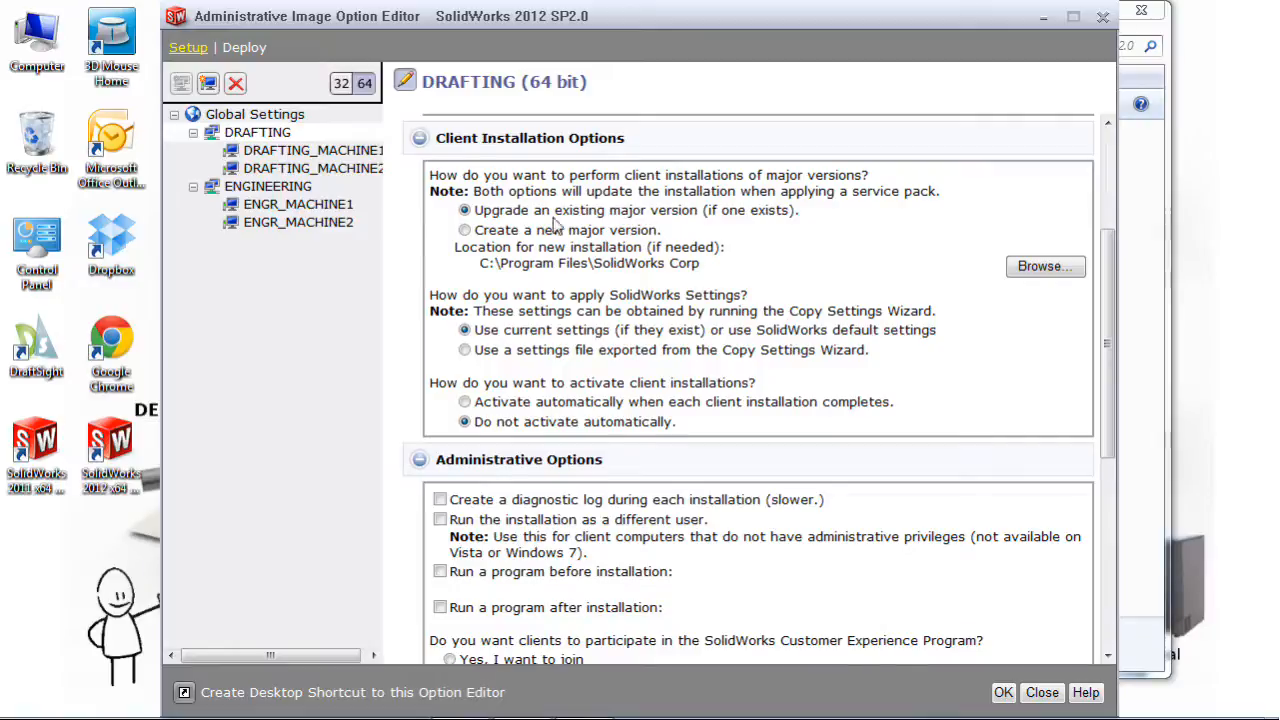
pyautogui.click(465, 231)
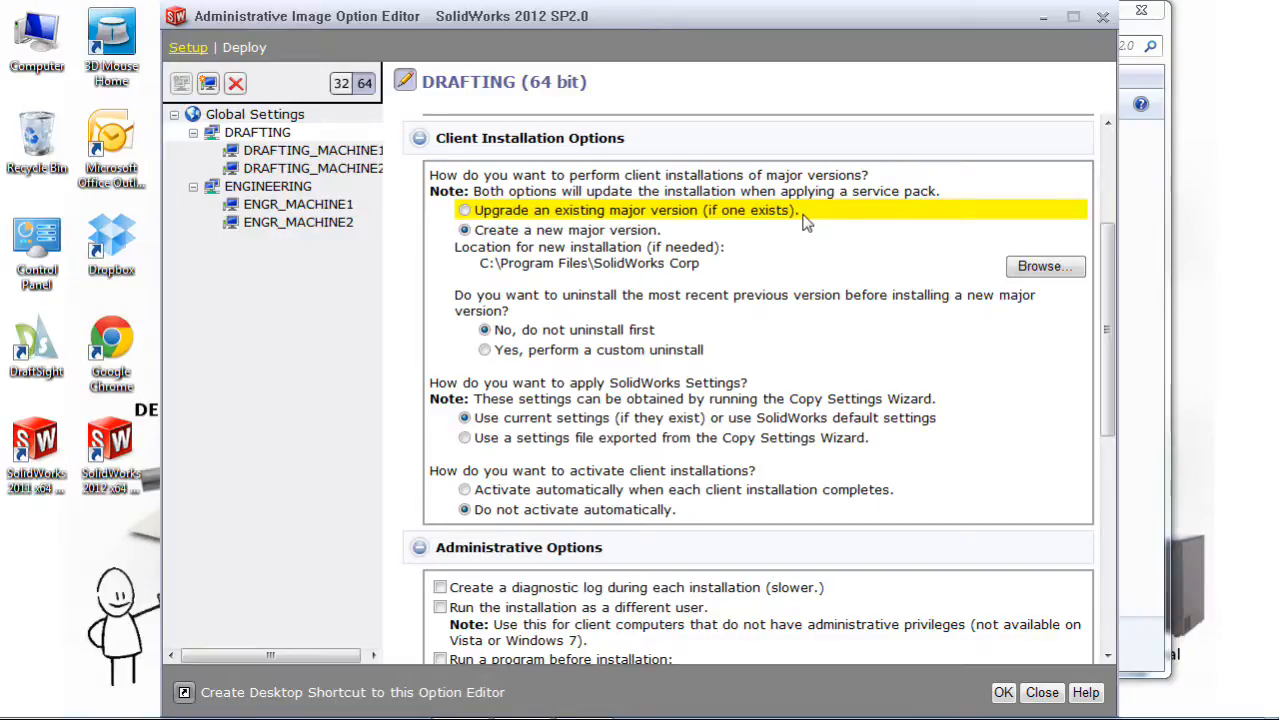
pyautogui.moveTo(1108, 242); pyautogui.dragTo(1117, 333)
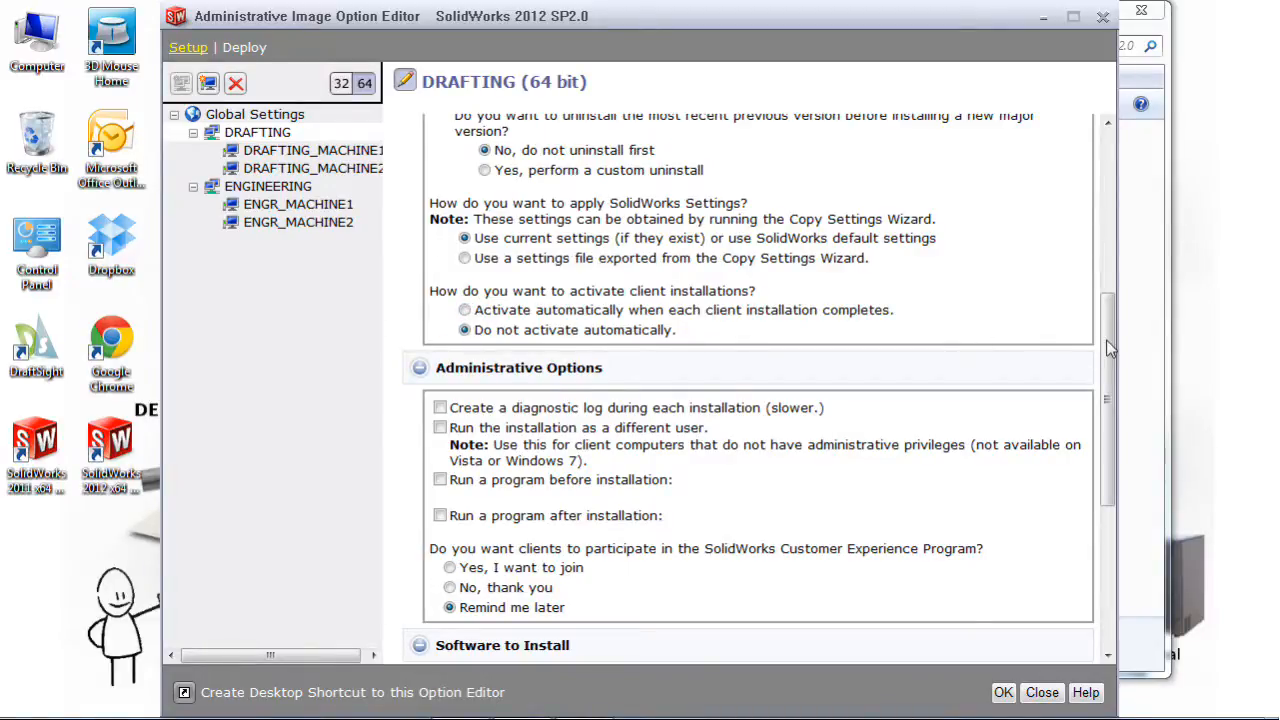
pyautogui.moveTo(1108, 348); pyautogui.dragTo(1108, 423)
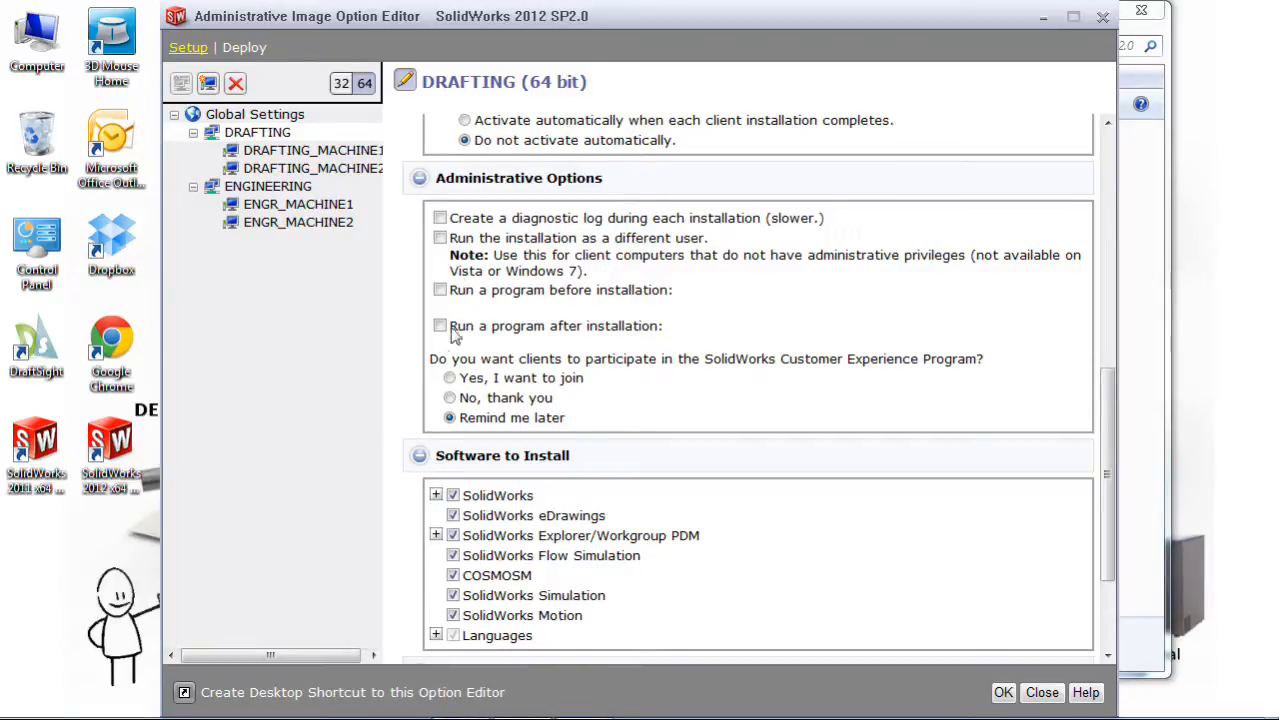
# - Remove SolidWorks Flow Simulation, COSMOSM, SolidWorks Simulation and SolidWorks Motion from the software installed for the DRAFTING group
pyautogui.moveTo(1106, 400); pyautogui.dragTo(1112, 478)
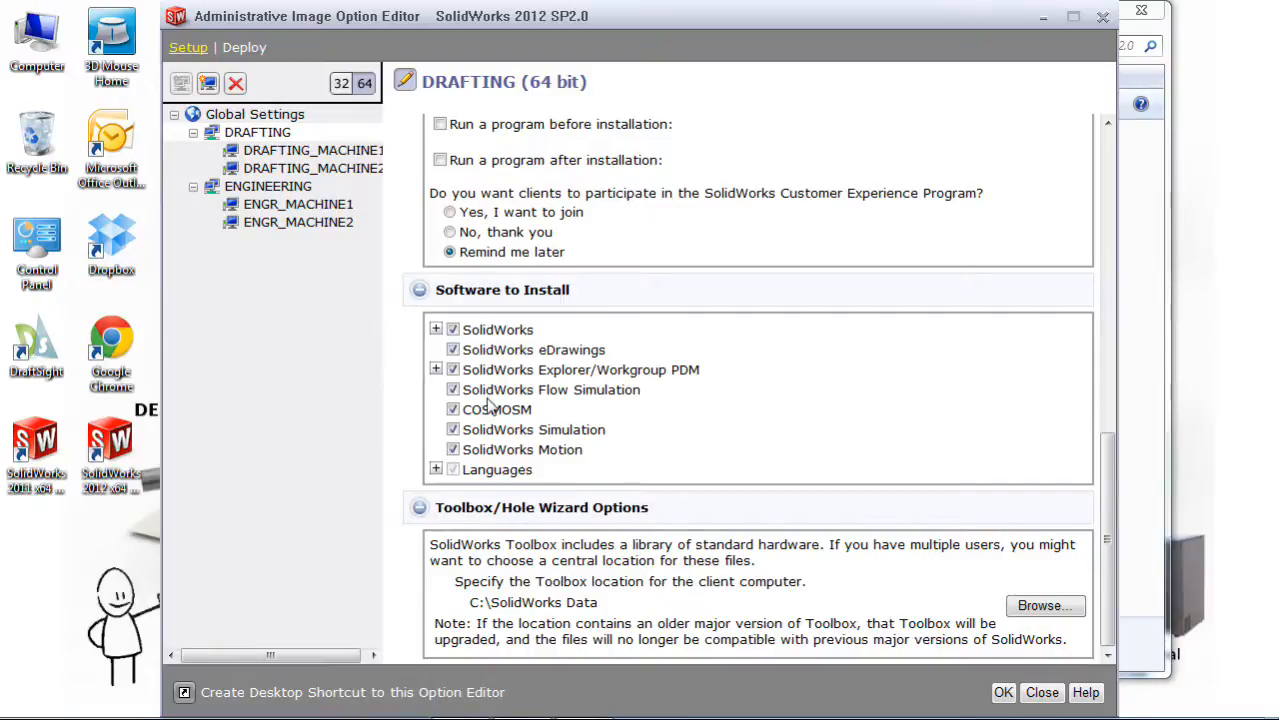
pyautogui.click(453, 391)
pyautogui.click(453, 411)
pyautogui.click(453, 430)
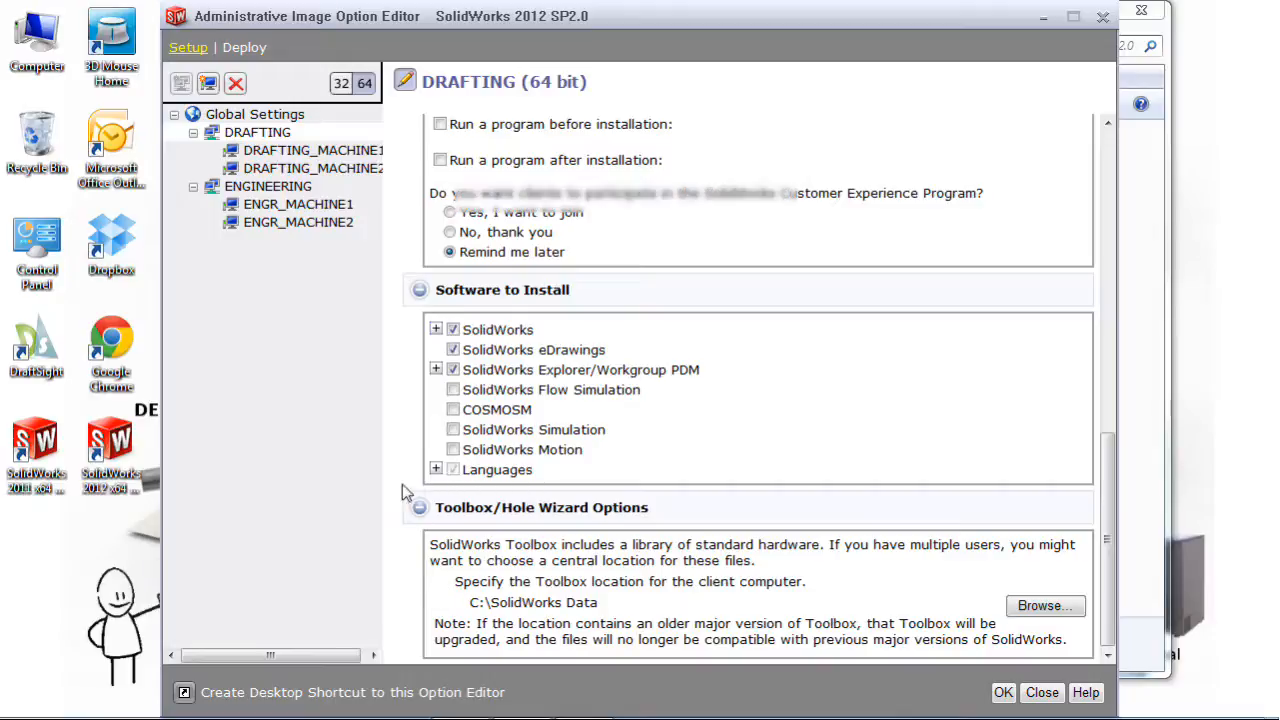
pyautogui.scroll(8, 586, 457)
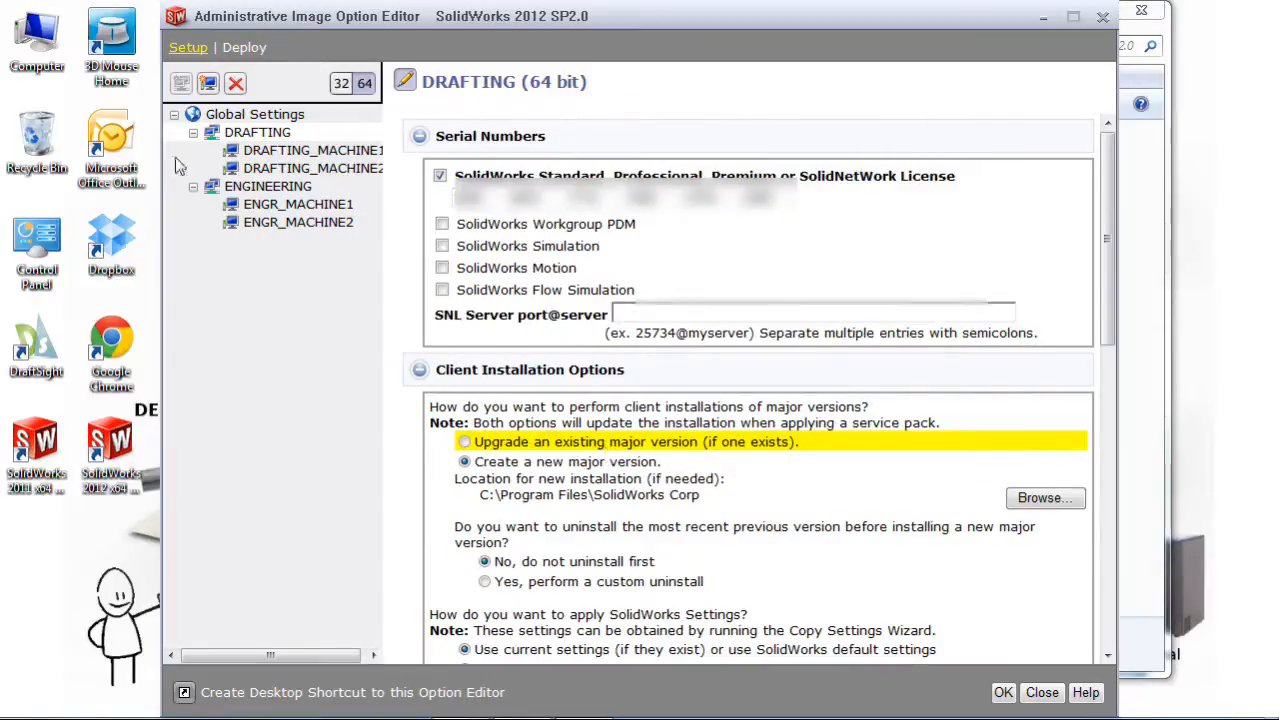
# - Set the 64-bit Global Settings to create a new major version for client installations
pyautogui.click(252, 115)
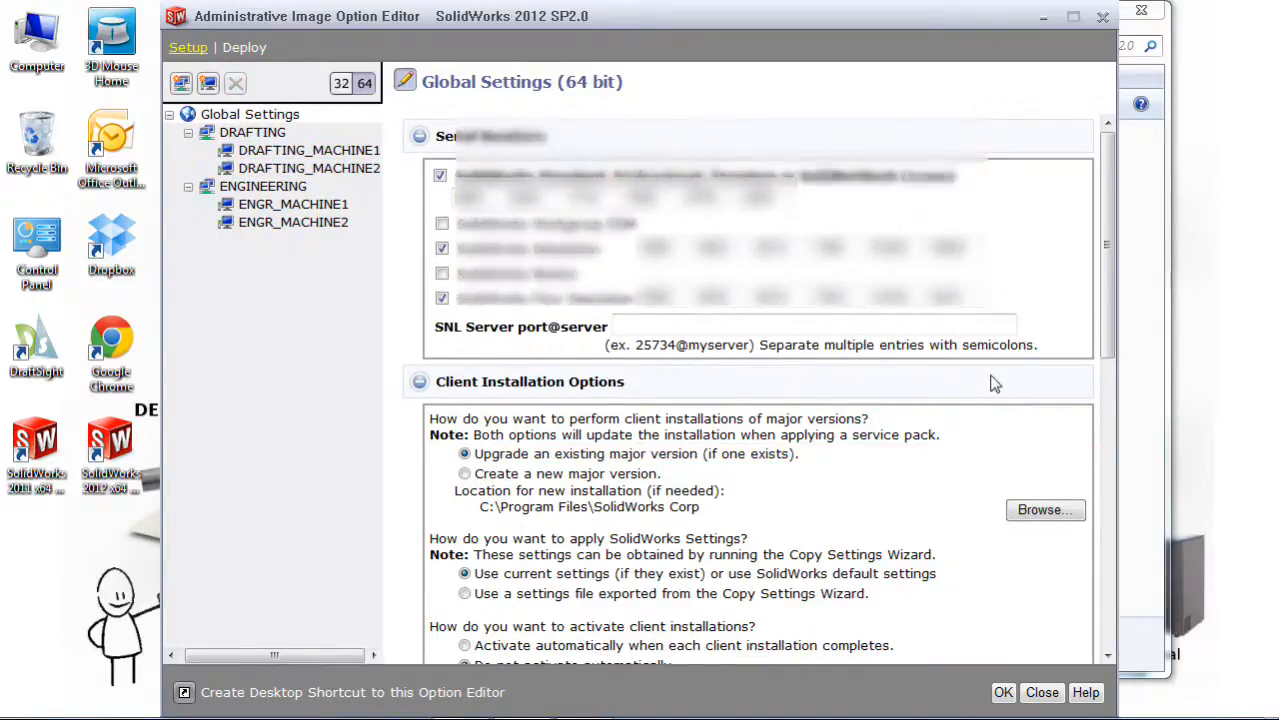
pyautogui.moveTo(1105, 288); pyautogui.dragTo(1105, 375)
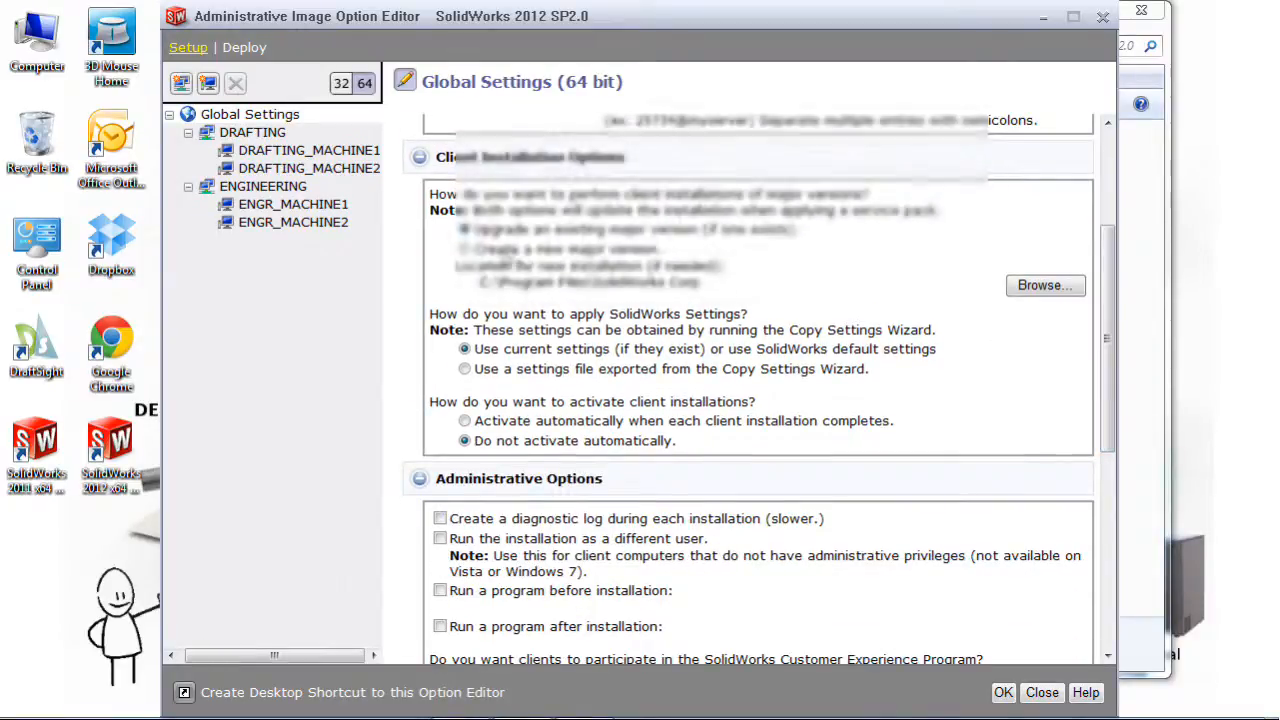
pyautogui.click(465, 249)
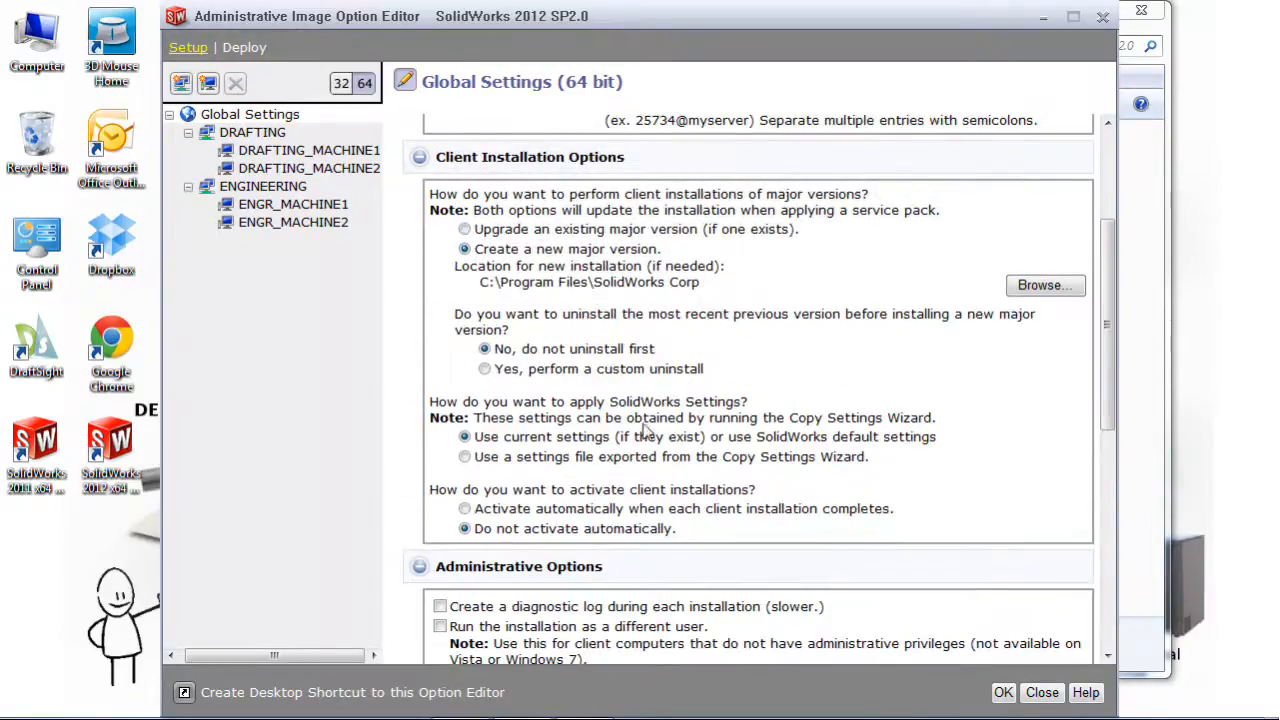
# - Activate client installations automatically in the Global Settings, creating a new activation file with the contact e-mail already entered
pyautogui.moveTo(1108, 368); pyautogui.dragTo(1108, 425)
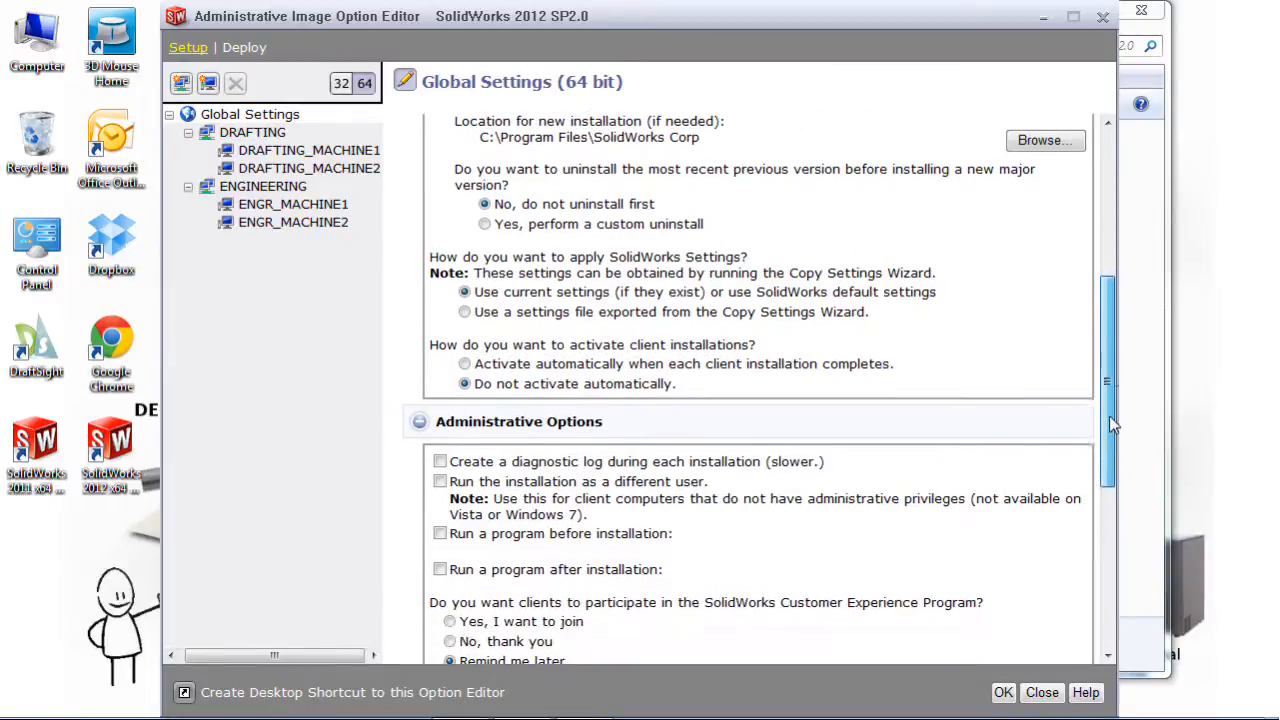
pyautogui.click(465, 364)
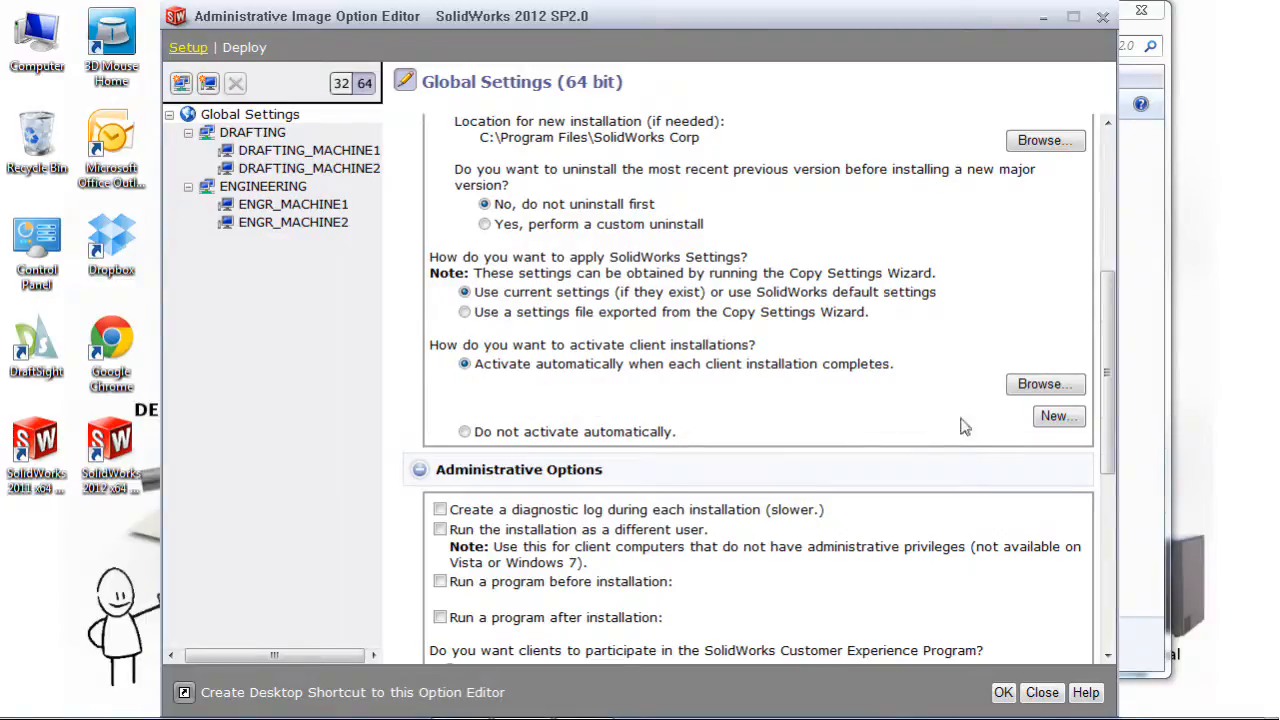
pyautogui.click(1057, 424)
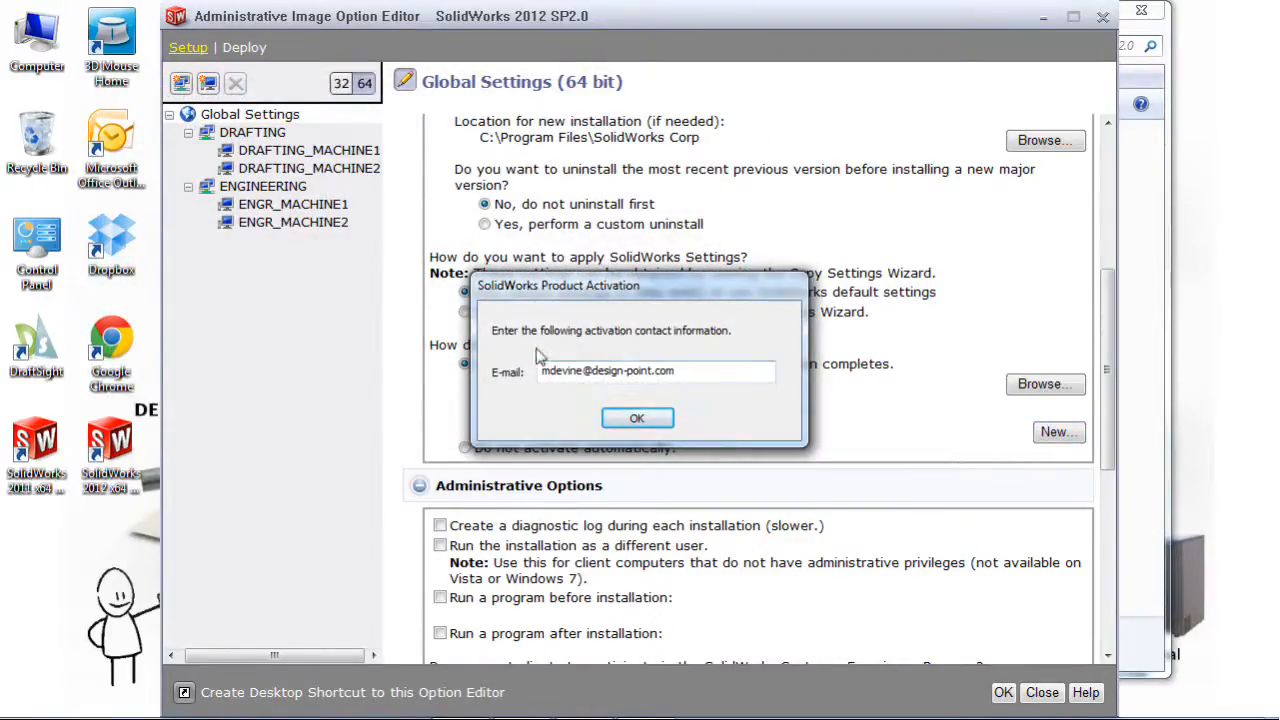
pyautogui.click(643, 420)
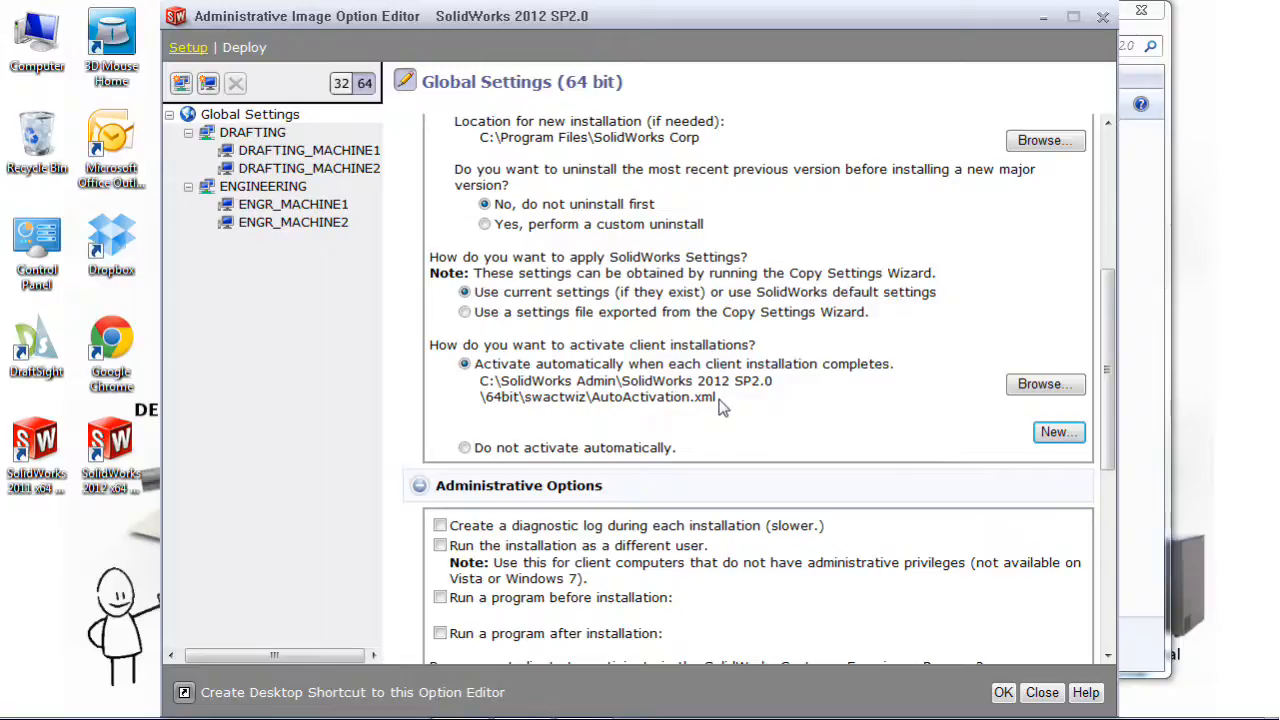
# - Compare the serial number and client installation options of the DRAFTING and ENGINEERING groups against the Global Settings
pyautogui.moveTo(1110, 364); pyautogui.dragTo(1112, 206)
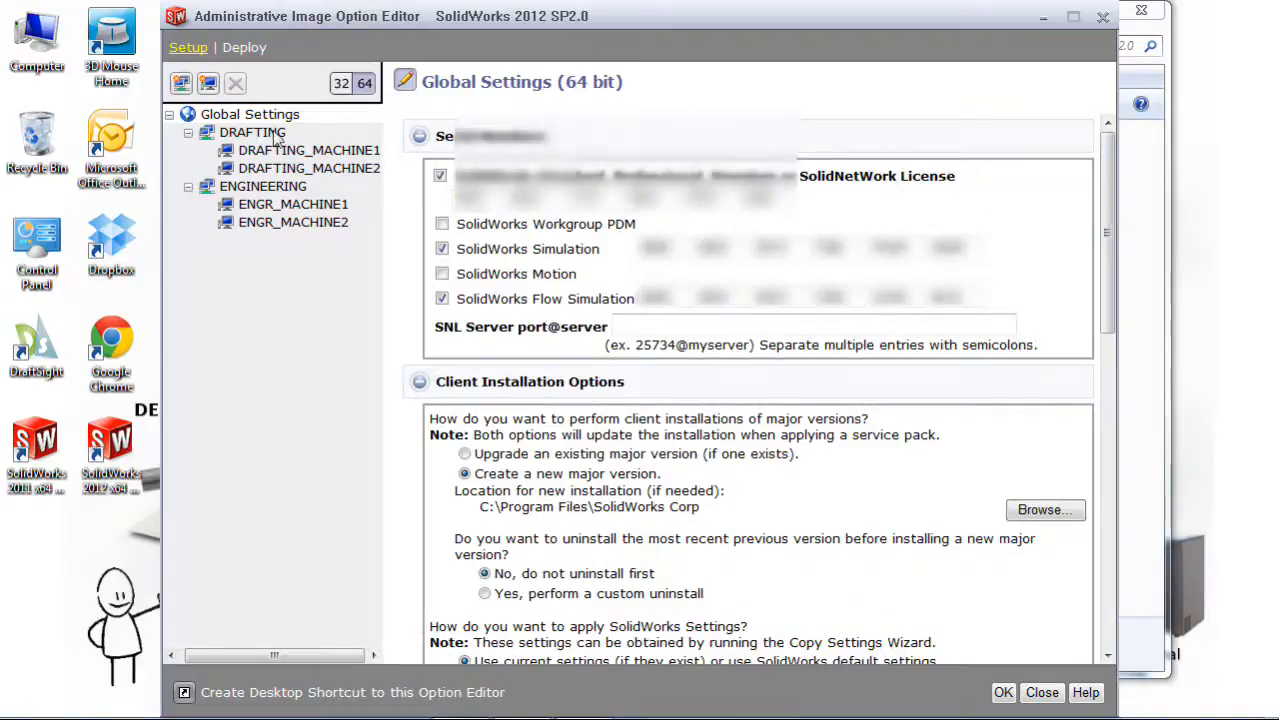
pyautogui.click(253, 134)
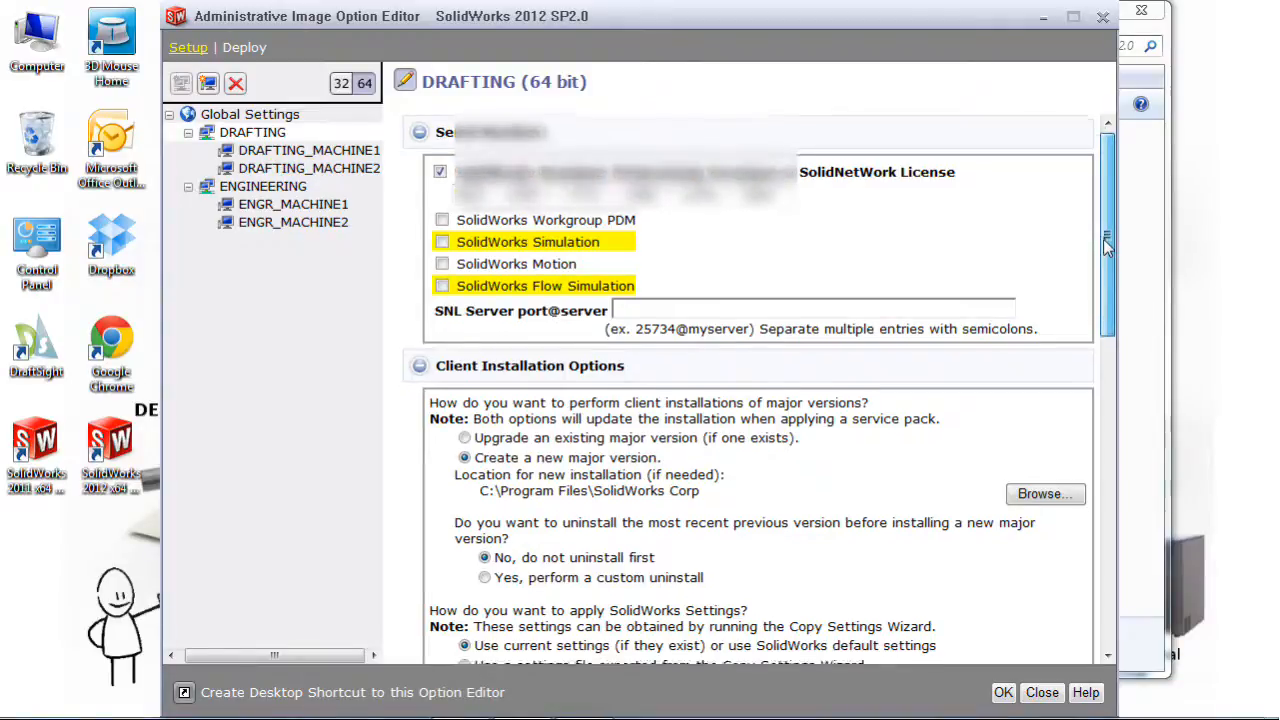
pyautogui.moveTo(1104, 246); pyautogui.dragTo(992, 228)
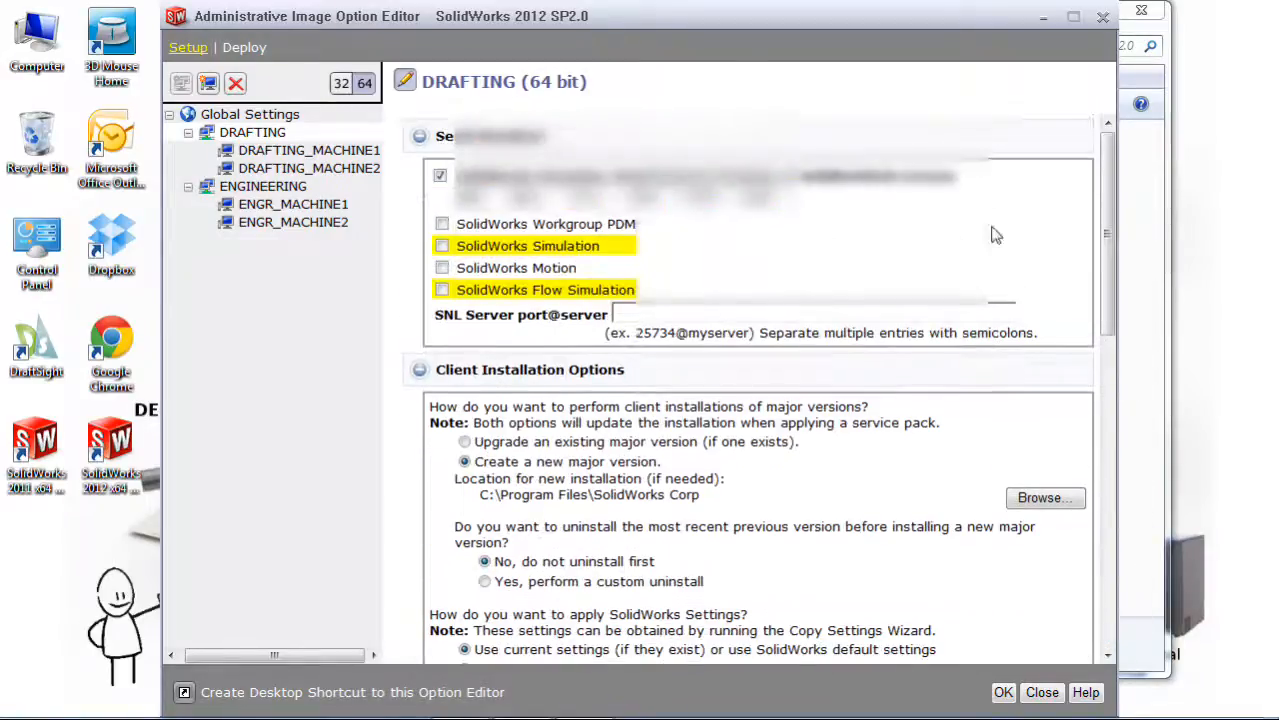
pyautogui.click(257, 189)
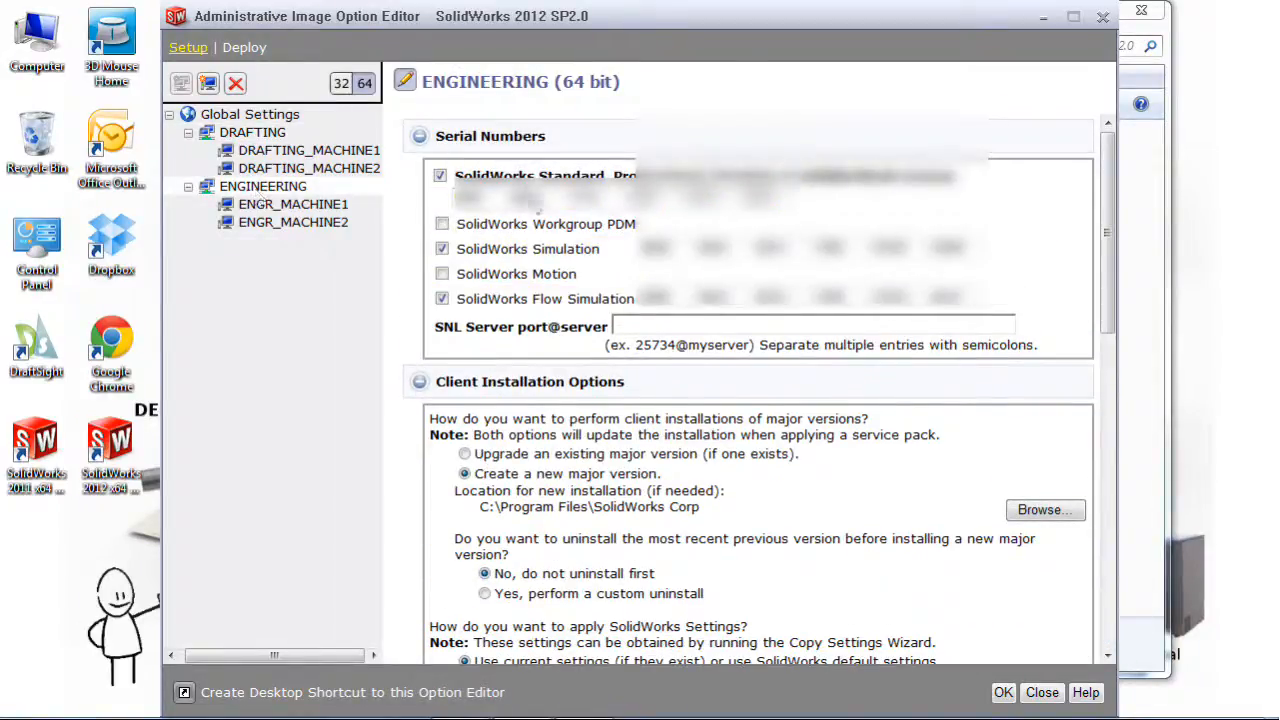